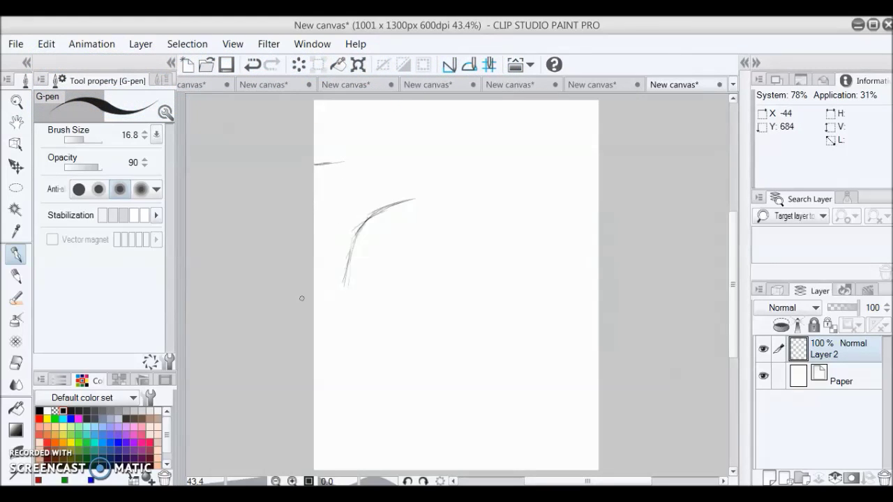
# - Sketch the left ear strokes at the canvas edge and the long hair strand inside the hood opening with the G-pen
pyautogui.moveTo(318, 293); pyautogui.dragTo(315, 272)
pyautogui.hotkey('ctrl', 'z')
pyautogui.moveTo(332, 173)
pyautogui.mouseDown()
pyautogui.moveTo(323, 174)
pyautogui.moveTo(329, 172)
pyautogui.mouseUp()
pyautogui.moveTo(313, 279)
pyautogui.mouseDown()
pyautogui.moveTo(317, 289)
pyautogui.moveTo(317, 260)
pyautogui.moveTo(318, 273)
pyautogui.mouseUp()
pyautogui.moveTo(379, 221)
pyautogui.mouseDown()
pyautogui.moveTo(354, 319)
pyautogui.moveTo(356, 286)
pyautogui.moveTo(343, 318)
pyautogui.mouseUp()
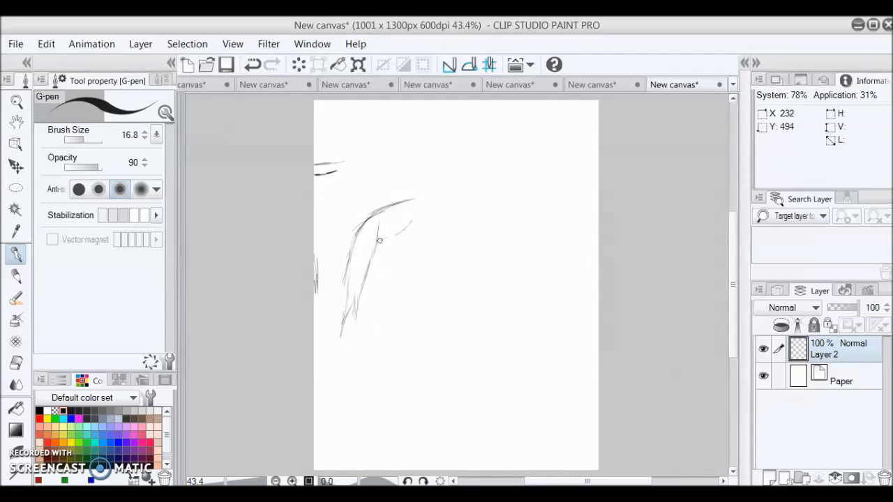
# - Sketch the slanted fringe line across the forehead and the hood's curved outer left edge
pyautogui.moveTo(412, 222); pyautogui.dragTo(381, 241)
pyautogui.moveTo(379, 225); pyautogui.dragTo(374, 250)
pyautogui.moveTo(396, 234)
pyautogui.mouseDown()
pyautogui.moveTo(419, 221)
pyautogui.moveTo(396, 234)
pyautogui.mouseUp()
pyautogui.moveTo(317, 259); pyautogui.dragTo(324, 212)
pyautogui.moveTo(318, 255); pyautogui.dragTo(345, 187)
pyautogui.moveTo(318, 237); pyautogui.dragTo(336, 199)
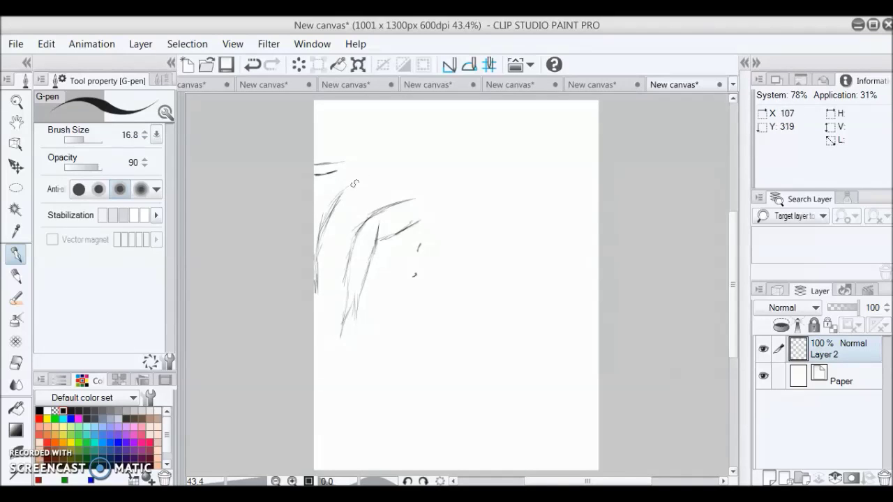
# - Set the Hard eraser to size 19.9 and erase the upper-left ear strokes and the top of the hood's left curve
pyautogui.click(14, 364)
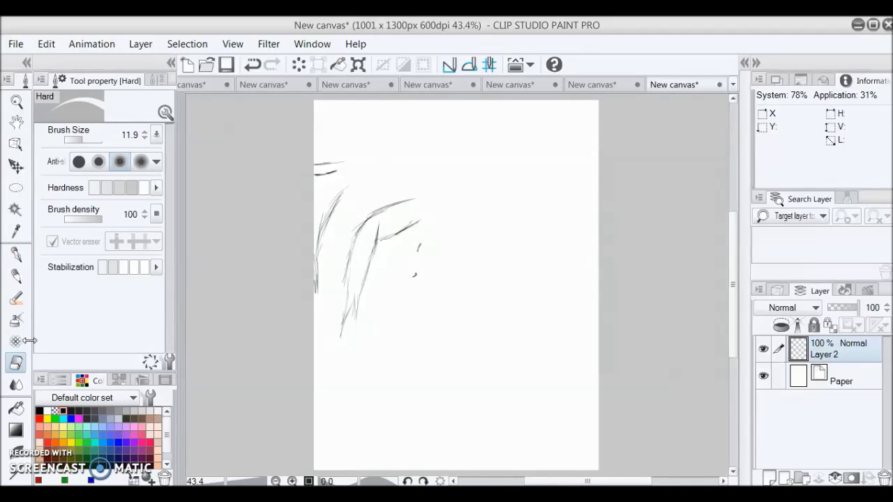
pyautogui.moveTo(83, 140); pyautogui.dragTo(86, 141)
pyautogui.moveTo(324, 174)
pyautogui.mouseDown()
pyautogui.moveTo(313, 180)
pyautogui.moveTo(338, 165)
pyautogui.moveTo(326, 160)
pyautogui.moveTo(344, 162)
pyautogui.mouseUp()
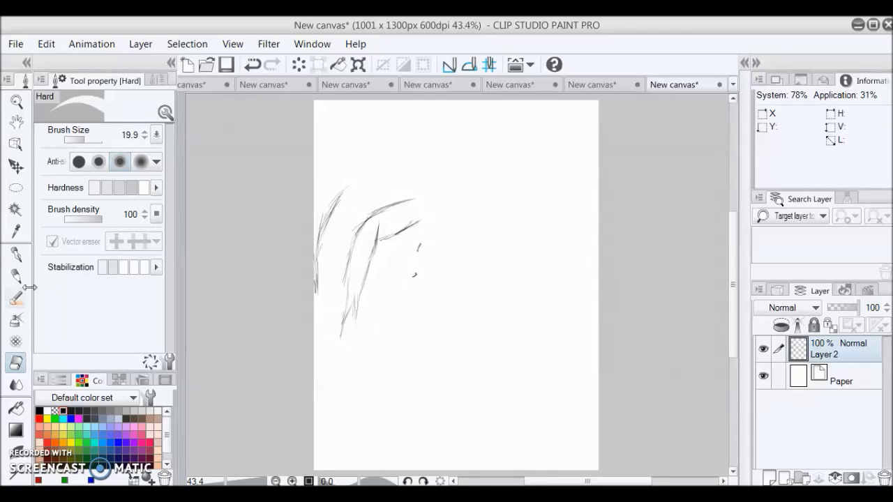
pyautogui.moveTo(337, 197)
pyautogui.mouseDown()
pyautogui.moveTo(323, 214)
pyautogui.moveTo(336, 199)
pyautogui.mouseUp()
# - Redraw the left ear lower with the G-pen and sketch the hood's crown line across the top of the head
pyautogui.click(16, 255)
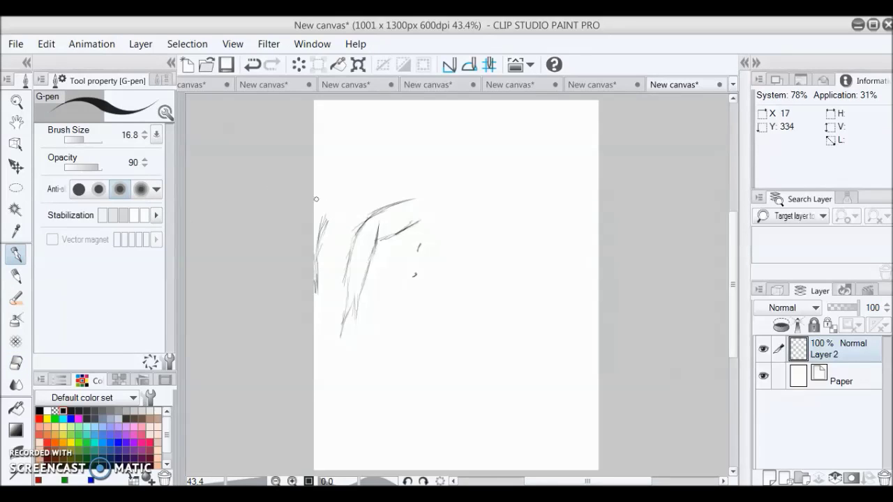
pyautogui.moveTo(334, 189)
pyautogui.mouseDown()
pyautogui.moveTo(313, 189)
pyautogui.moveTo(341, 193)
pyautogui.mouseUp()
pyautogui.moveTo(316, 217); pyautogui.dragTo(320, 222)
pyautogui.moveTo(342, 187)
pyautogui.mouseDown()
pyautogui.moveTo(381, 174)
pyautogui.moveTo(373, 179)
pyautogui.moveTo(422, 177)
pyautogui.moveTo(382, 179)
pyautogui.moveTo(424, 181)
pyautogui.mouseUp()
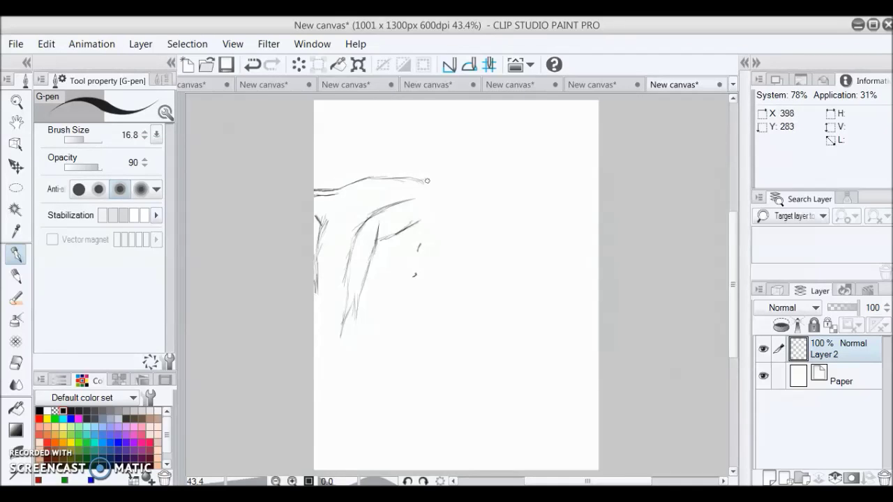
# - Draw the hood's pointed right ear at the end of the crown line, with shading strokes at its base
pyautogui.moveTo(425, 182)
pyautogui.mouseDown()
pyautogui.moveTo(447, 178)
pyautogui.moveTo(421, 183)
pyautogui.mouseUp()
pyautogui.click(255, 65)
pyautogui.moveTo(453, 180); pyautogui.dragTo(451, 204)
pyautogui.moveTo(427, 202); pyautogui.dragTo(452, 216)
pyautogui.moveTo(448, 211); pyautogui.dragTo(435, 195)
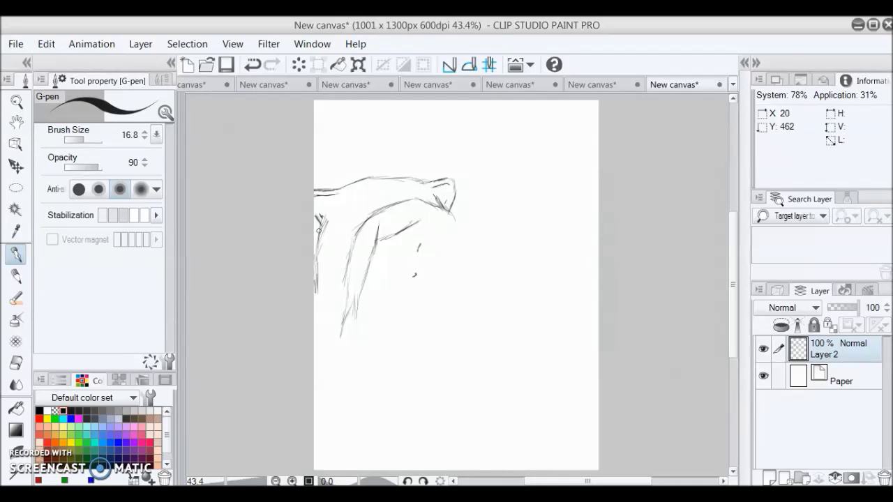
# - Extend the hood's left edge downward and draw its curved right side from the ear to chin level
pyautogui.moveTo(324, 227); pyautogui.dragTo(332, 205)
pyautogui.moveTo(318, 295); pyautogui.dragTo(327, 312)
pyautogui.moveTo(452, 219)
pyautogui.mouseDown()
pyautogui.moveTo(443, 211)
pyautogui.moveTo(458, 226)
pyautogui.moveTo(447, 212)
pyautogui.moveTo(461, 252)
pyautogui.moveTo(442, 300)
pyautogui.mouseUp()
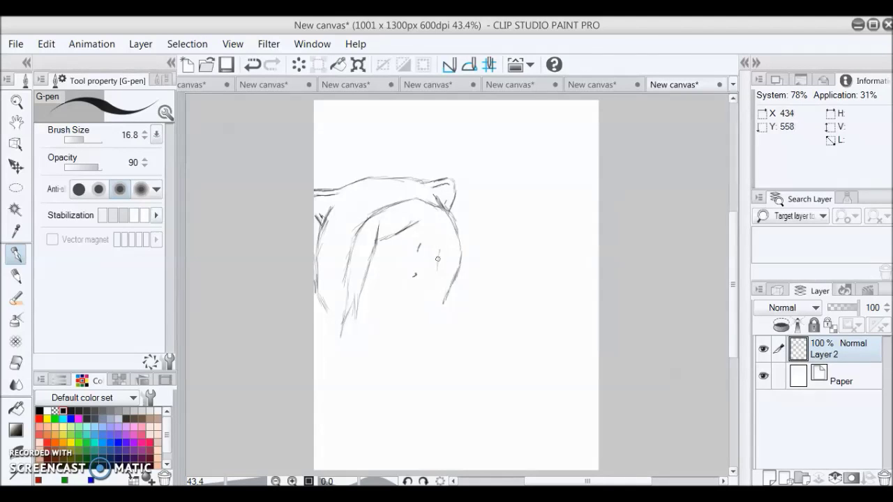
pyautogui.moveTo(437, 262); pyautogui.dragTo(411, 301)
pyautogui.click(251, 65)
pyautogui.click(252, 65)
# - Draw the jawline from the right cheek around the pointed chin to the hair on the left
pyautogui.click(438, 250)
pyautogui.moveTo(434, 266)
pyautogui.mouseDown()
pyautogui.moveTo(423, 285)
pyautogui.moveTo(395, 297)
pyautogui.mouseUp()
pyautogui.moveTo(383, 289); pyautogui.dragTo(393, 296)
pyautogui.moveTo(371, 274); pyautogui.dragTo(372, 280)
pyautogui.click(252, 64)
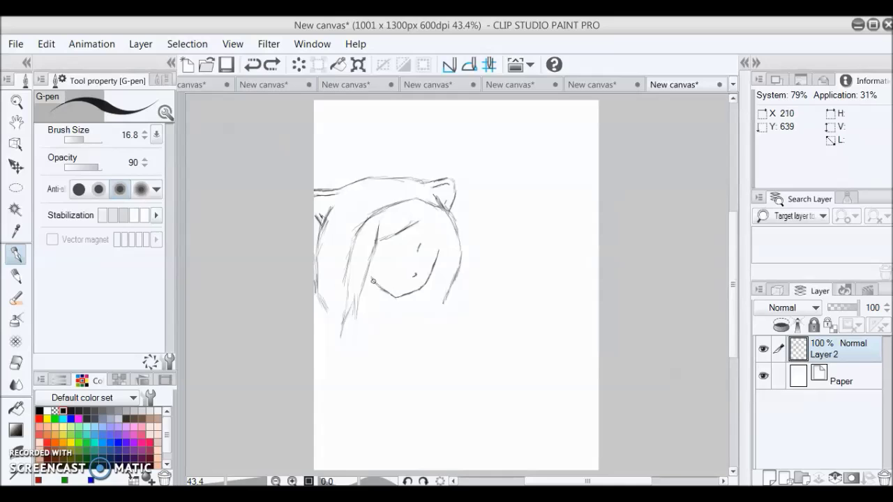
pyautogui.moveTo(370, 277); pyautogui.dragTo(369, 276)
# - Lengthen the fringe line, add hair strands beside the right cheek, and darken the strand along the left cheek
pyautogui.moveTo(422, 225); pyautogui.dragTo(425, 229)
pyautogui.click(251, 65)
pyautogui.moveTo(443, 217); pyautogui.dragTo(444, 224)
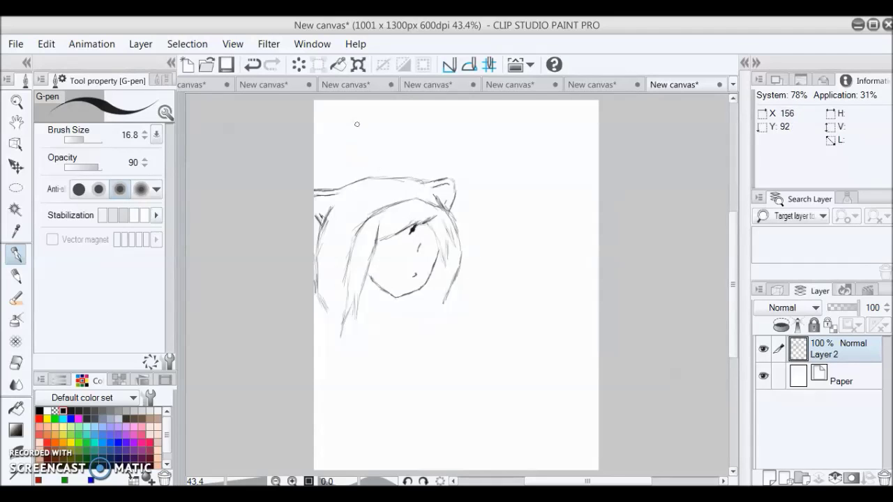
pyautogui.click(251, 64)
pyautogui.moveTo(417, 224); pyautogui.dragTo(416, 224)
pyautogui.click(253, 64)
pyautogui.moveTo(368, 281)
pyautogui.mouseDown()
pyautogui.moveTo(370, 260)
pyautogui.moveTo(367, 290)
pyautogui.moveTo(367, 253)
pyautogui.mouseUp()
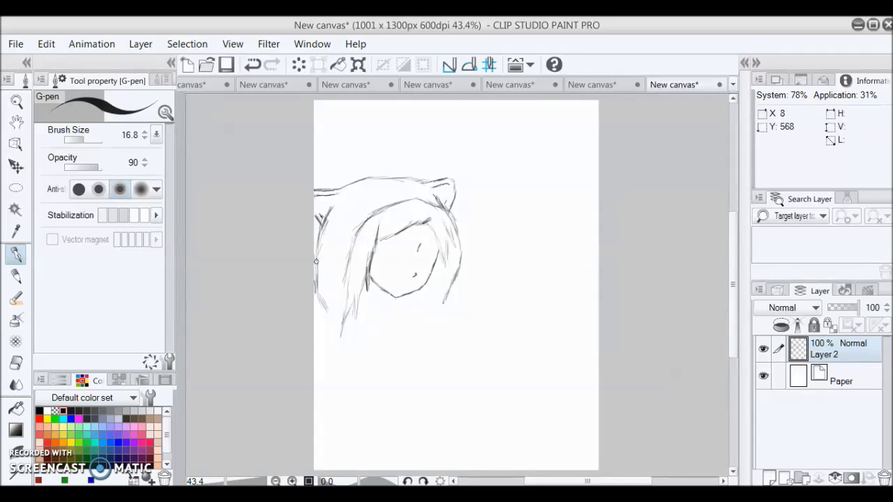
# - Darken the hood's lower left edge and erase the stray strokes next to the canvas edge
pyautogui.moveTo(327, 307); pyautogui.dragTo(315, 242)
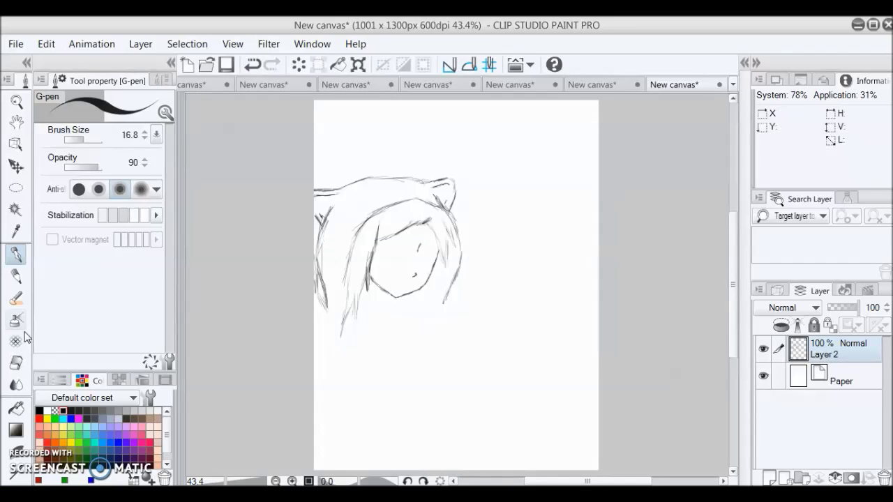
pyautogui.click(16, 362)
pyautogui.moveTo(327, 301)
pyautogui.mouseDown()
pyautogui.moveTo(315, 283)
pyautogui.moveTo(314, 297)
pyautogui.mouseUp()
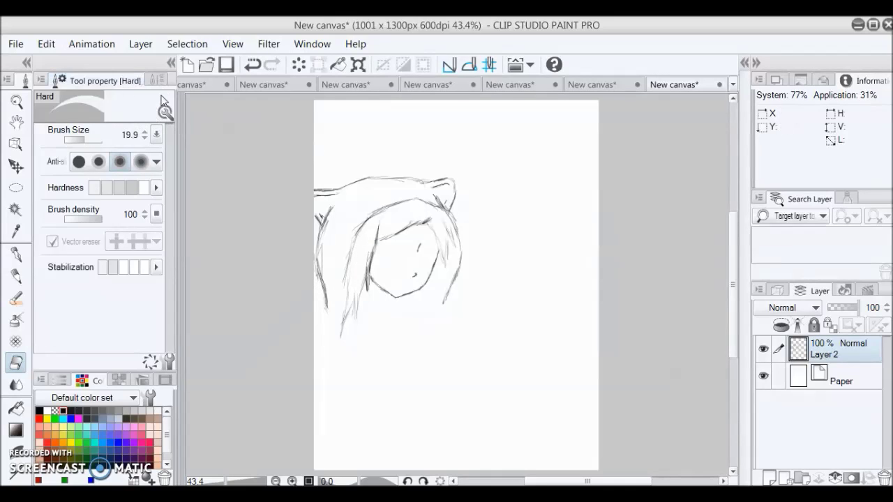
# - Redraw the hood's left edge further inward, add a neck line under the chin, and erase the old outer hood line
pyautogui.click(16, 255)
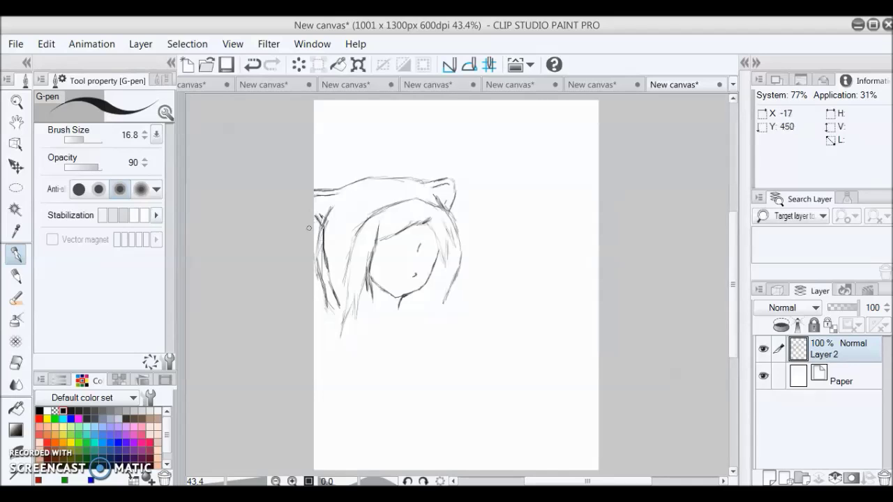
pyautogui.click(15, 363)
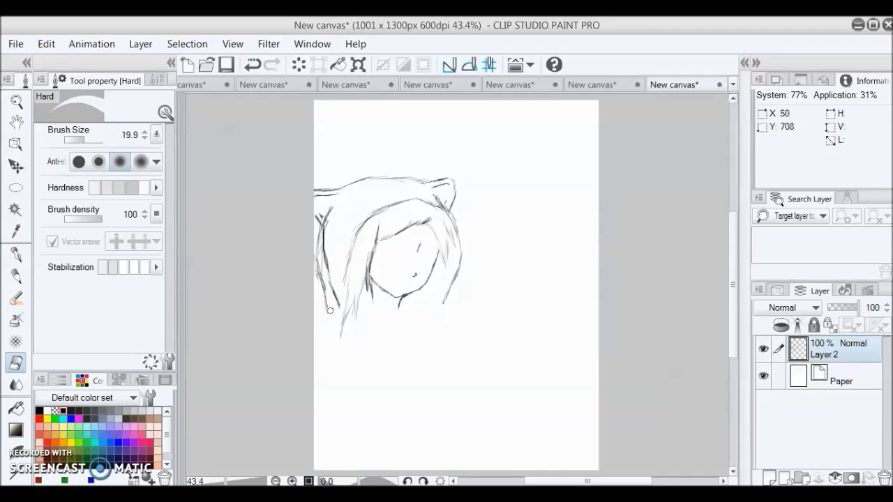
pyautogui.moveTo(334, 310)
pyautogui.mouseDown()
pyautogui.moveTo(321, 278)
pyautogui.moveTo(331, 313)
pyautogui.moveTo(314, 253)
pyautogui.moveTo(314, 270)
pyautogui.moveTo(318, 228)
pyautogui.mouseUp()
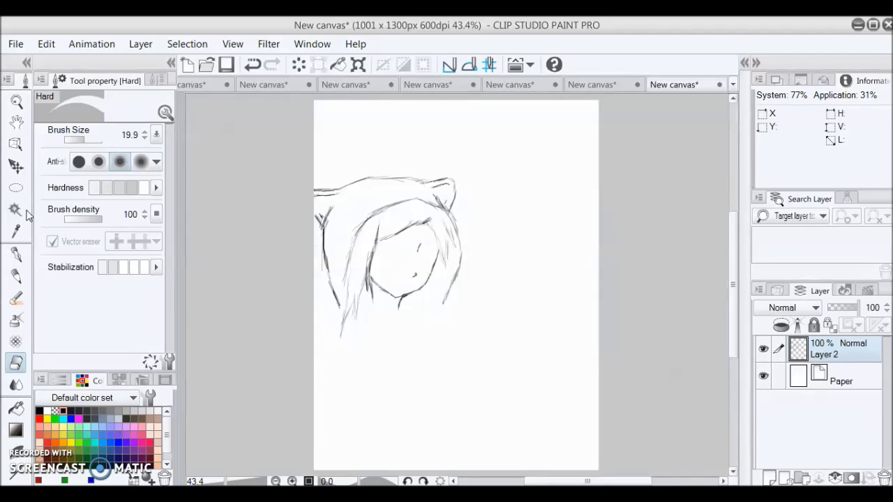
# - Draw the animal eyes and nose on the hood with the G-pen and darken the left rim of its opening
pyautogui.click(15, 255)
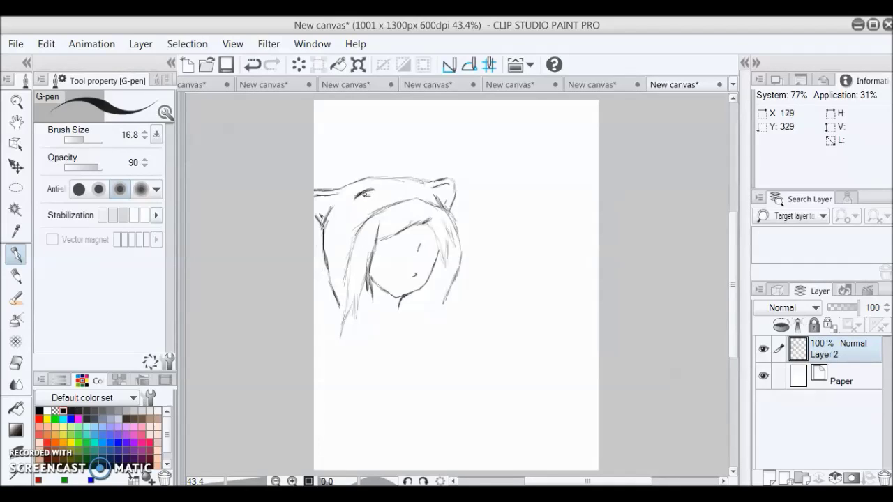
pyautogui.moveTo(367, 194); pyautogui.dragTo(375, 190)
pyautogui.moveTo(357, 228); pyautogui.dragTo(347, 260)
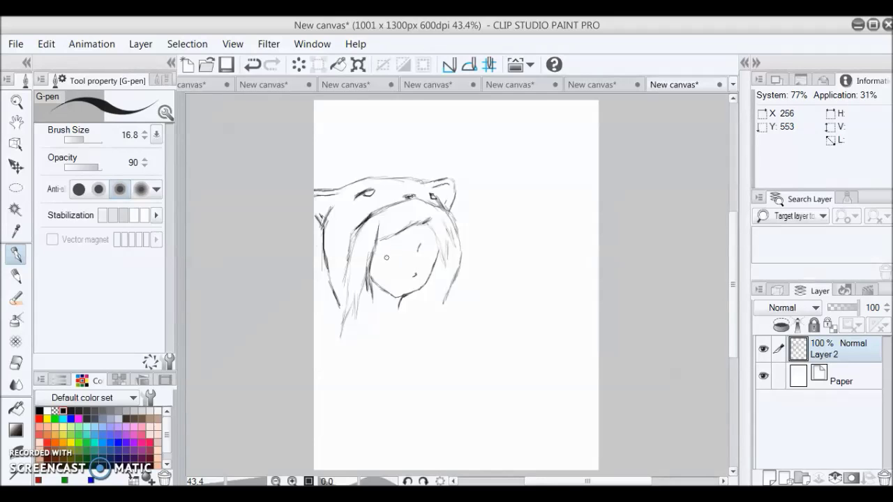
pyautogui.moveTo(391, 255); pyautogui.dragTo(398, 257)
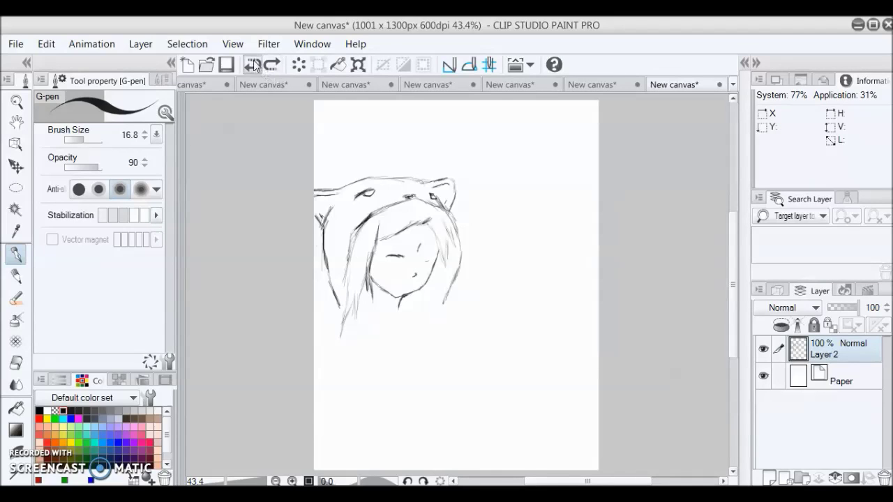
pyautogui.click(422, 255)
pyautogui.moveTo(428, 257); pyautogui.dragTo(429, 259)
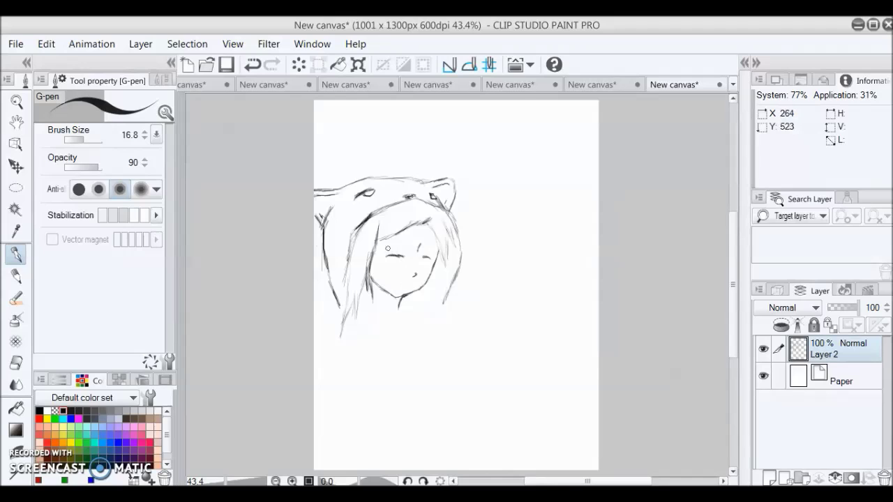
pyautogui.click(252, 64)
pyautogui.click(248, 65)
pyautogui.click(252, 65)
# - Erase the straight fringe line and replace it with jagged diagonal bangs sweeping over the left side of the face
pyautogui.click(16, 363)
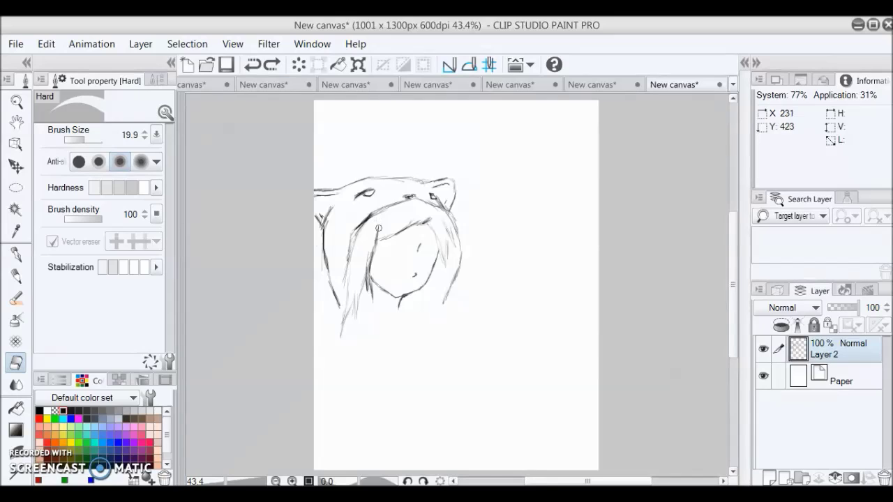
pyautogui.moveTo(377, 239)
pyautogui.mouseDown()
pyautogui.moveTo(419, 229)
pyautogui.moveTo(433, 215)
pyautogui.moveTo(411, 223)
pyautogui.mouseUp()
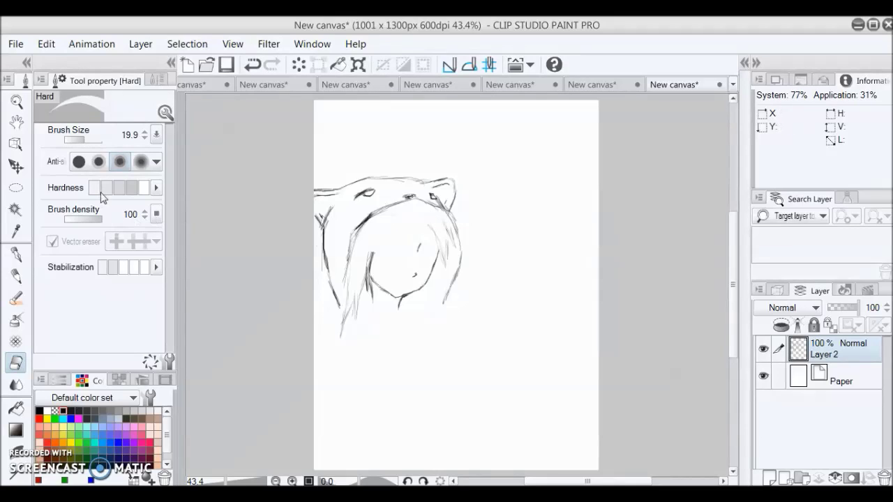
pyautogui.click(16, 255)
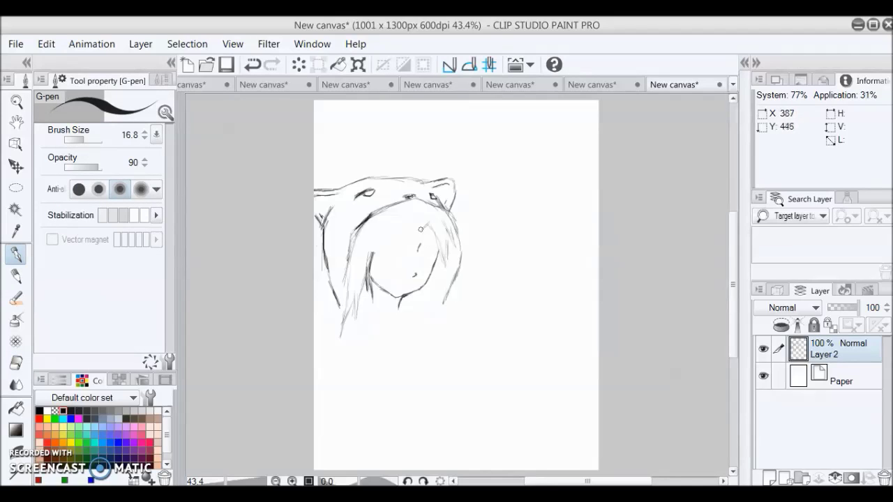
pyautogui.moveTo(423, 228)
pyautogui.mouseDown()
pyautogui.moveTo(392, 280)
pyautogui.moveTo(395, 253)
pyautogui.moveTo(379, 284)
pyautogui.moveTo(381, 253)
pyautogui.moveTo(368, 302)
pyautogui.moveTo(372, 259)
pyautogui.mouseUp()
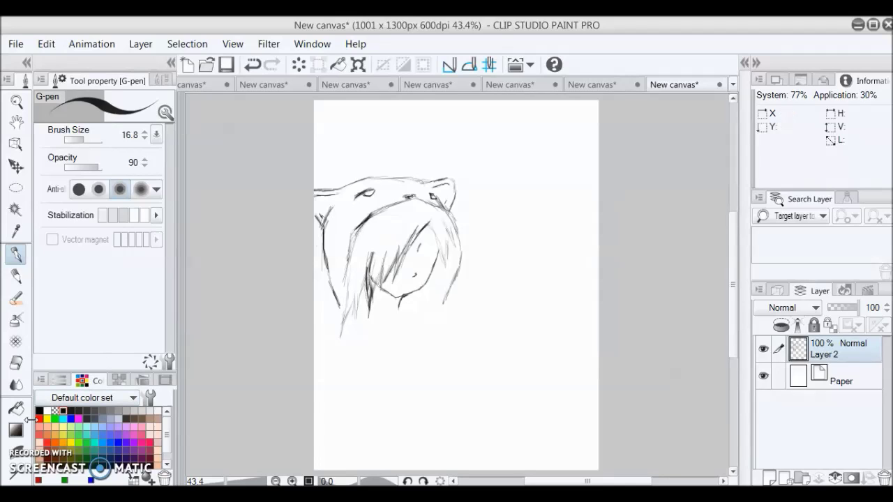
# - Erase the overlapping bang and jaw strokes, refine the fringe tips, and add hair strands along the right cheek and neck
pyautogui.click(15, 362)
pyautogui.moveTo(377, 277); pyautogui.dragTo(371, 283)
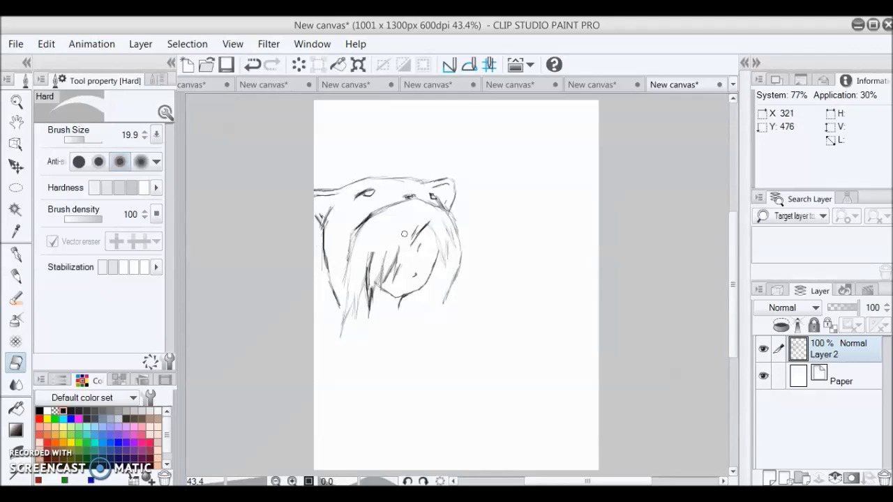
pyautogui.click(16, 255)
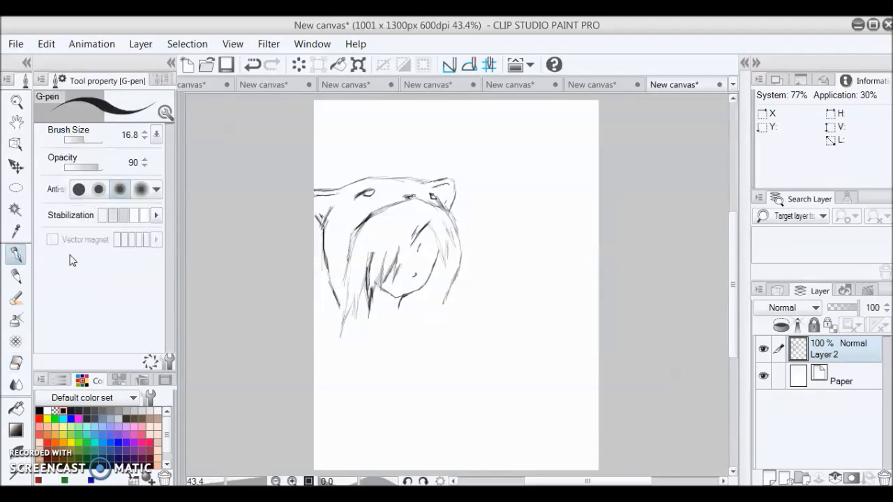
pyautogui.moveTo(409, 252); pyautogui.dragTo(401, 274)
pyautogui.moveTo(427, 222)
pyautogui.mouseDown()
pyautogui.moveTo(448, 254)
pyautogui.moveTo(444, 264)
pyautogui.moveTo(448, 247)
pyautogui.moveTo(446, 255)
pyautogui.mouseUp()
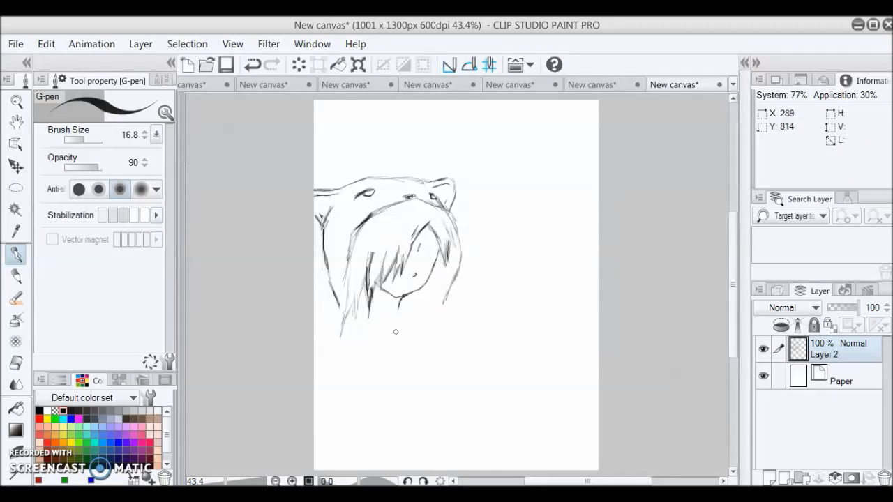
pyautogui.moveTo(438, 261); pyautogui.dragTo(432, 277)
pyautogui.moveTo(411, 301); pyautogui.dragTo(413, 296)
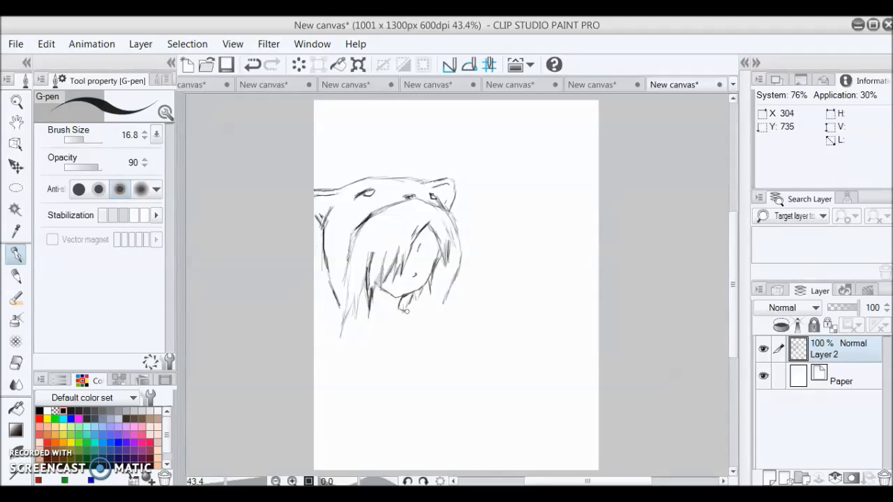
# - Draw the V-shaped collar below the neck, reaching up to the hair on both sides
pyautogui.moveTo(400, 308); pyautogui.dragTo(409, 311)
pyautogui.moveTo(412, 308)
pyautogui.mouseDown()
pyautogui.moveTo(398, 350)
pyautogui.moveTo(367, 319)
pyautogui.mouseUp()
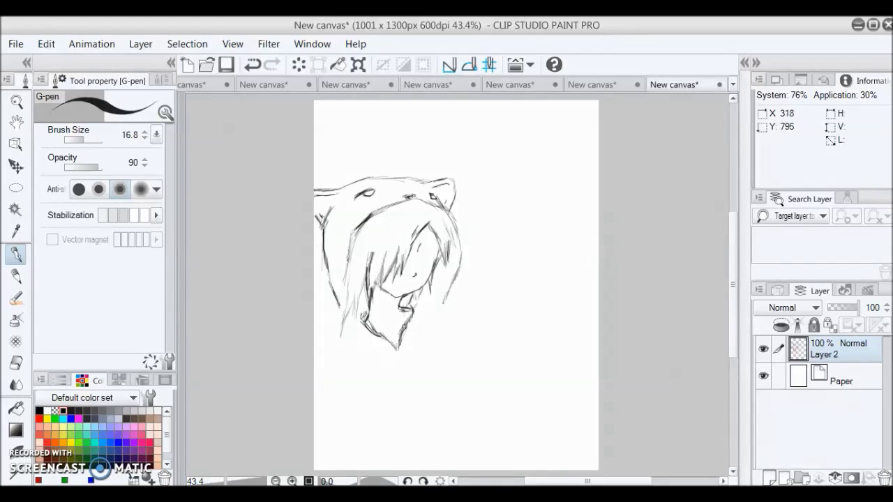
pyautogui.moveTo(381, 333); pyautogui.dragTo(382, 329)
pyautogui.click(246, 66)
pyautogui.click(246, 66)
# - Draw the visible eye, erase the guide mark above it, and add an eyebrow there
pyautogui.click(422, 257)
pyautogui.moveTo(422, 255); pyautogui.dragTo(426, 257)
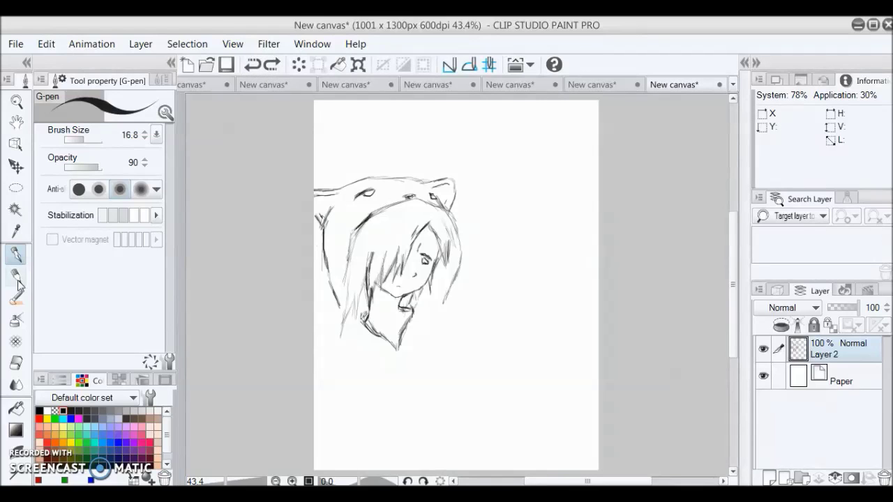
pyautogui.click(16, 363)
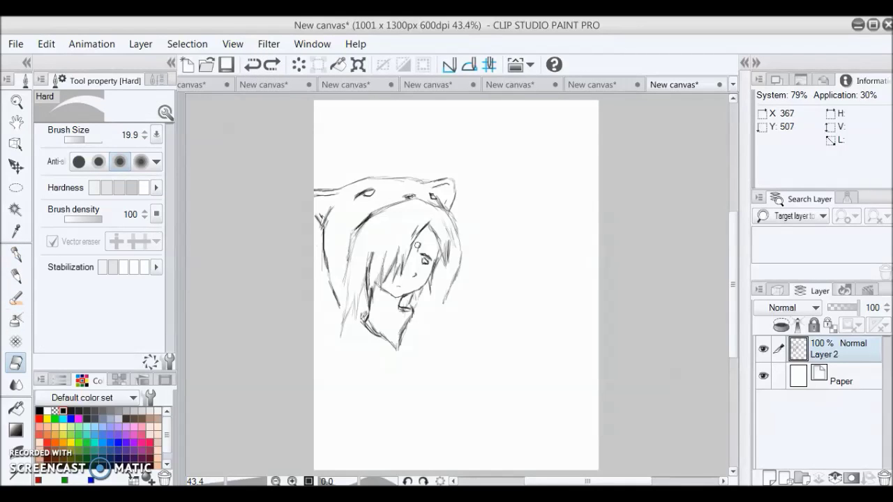
pyautogui.moveTo(418, 247); pyautogui.dragTo(419, 247)
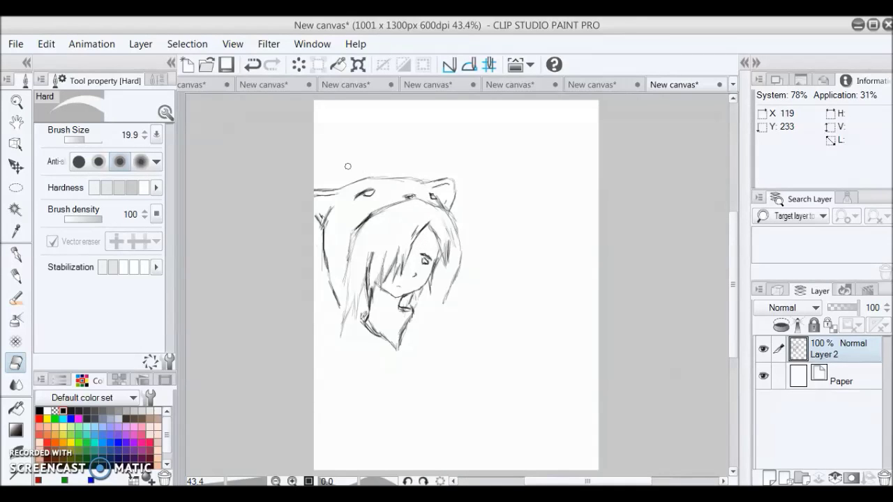
pyautogui.click(16, 255)
pyautogui.moveTo(430, 253); pyautogui.dragTo(418, 255)
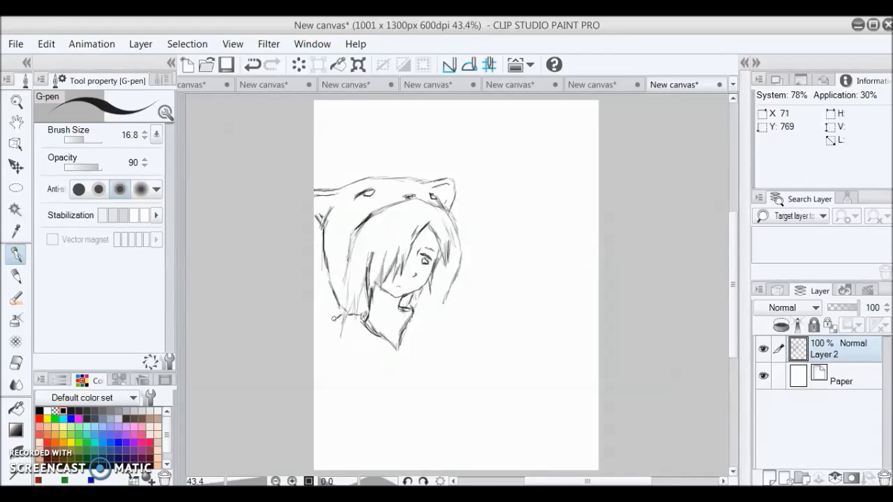
pyautogui.moveTo(333, 319); pyautogui.dragTo(330, 342)
pyautogui.click(252, 65)
pyautogui.click(252, 66)
# - Draw the left shoulder sloping down from the collar and the outer line of the left arm
pyautogui.click(353, 319)
pyautogui.moveTo(351, 318); pyautogui.dragTo(329, 330)
pyautogui.moveTo(327, 334); pyautogui.dragTo(331, 369)
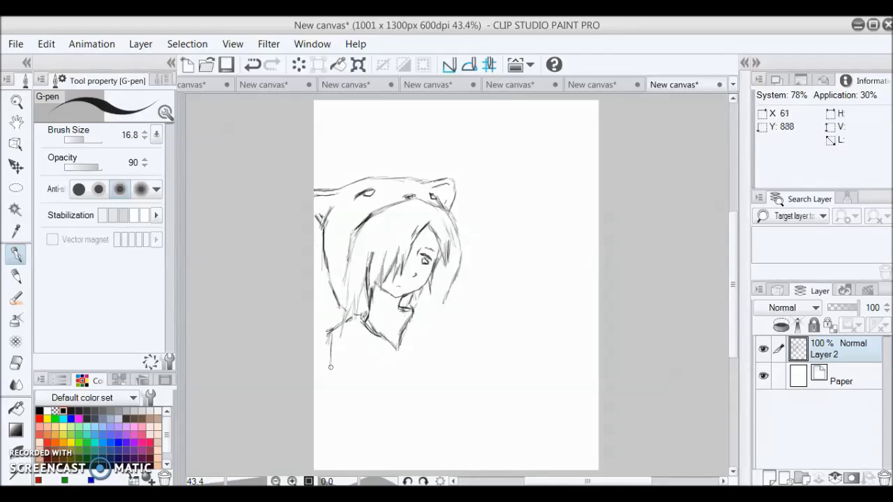
pyautogui.moveTo(329, 338)
pyautogui.mouseDown()
pyautogui.moveTo(328, 357)
pyautogui.moveTo(330, 334)
pyautogui.mouseUp()
# - Draw the right shoulder and arm line, plus two front garment lines running down from the collar
pyautogui.moveTo(422, 307)
pyautogui.mouseDown()
pyautogui.moveTo(454, 318)
pyautogui.moveTo(447, 314)
pyautogui.moveTo(450, 360)
pyautogui.mouseUp()
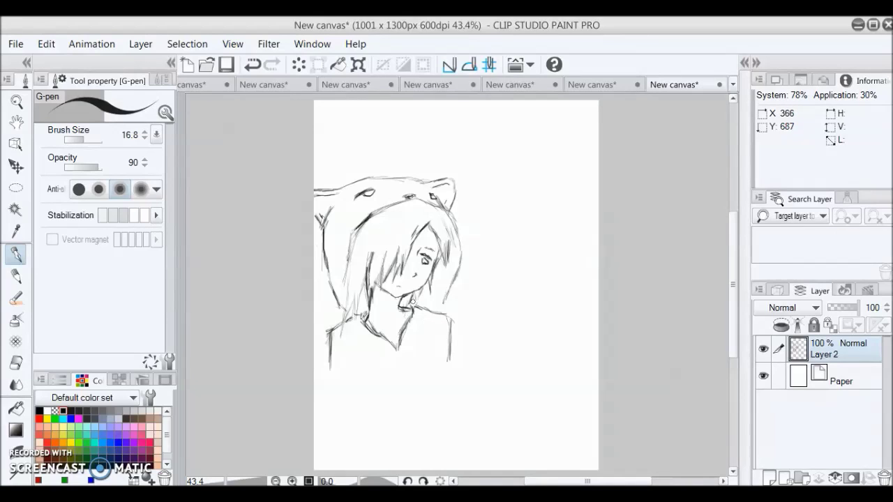
pyautogui.moveTo(400, 344); pyautogui.dragTo(402, 369)
pyautogui.moveTo(414, 321); pyautogui.dragTo(418, 366)
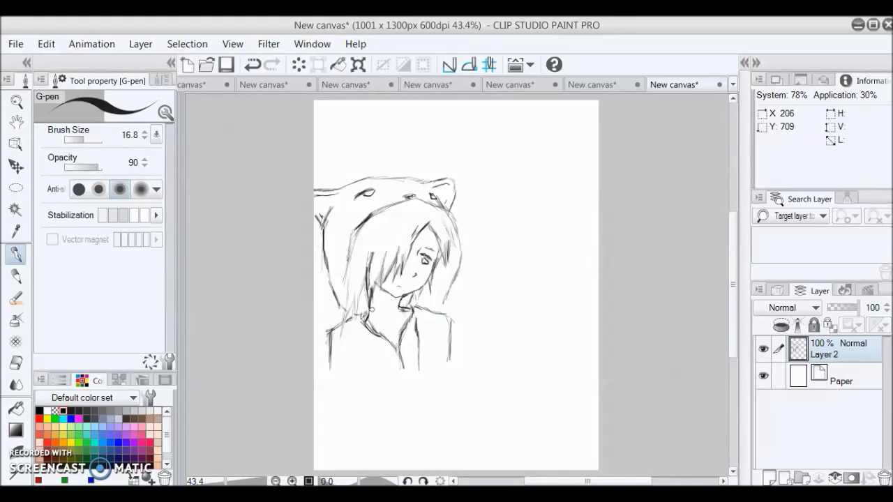
# - Draw the inner line of the left arm and add inner-ear strokes to both hood ears
pyautogui.moveTo(358, 331); pyautogui.dragTo(362, 378)
pyautogui.moveTo(322, 209)
pyautogui.mouseDown()
pyautogui.moveTo(325, 219)
pyautogui.moveTo(318, 208)
pyautogui.mouseUp()
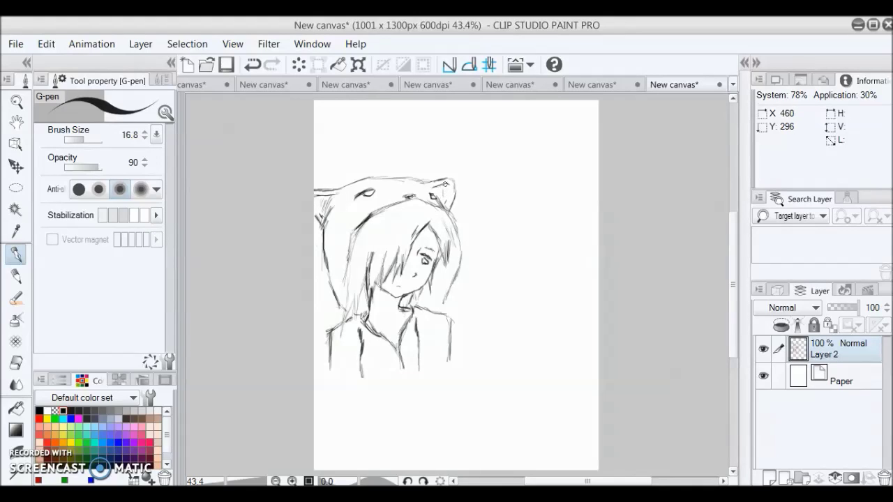
pyautogui.moveTo(438, 188); pyautogui.dragTo(444, 202)
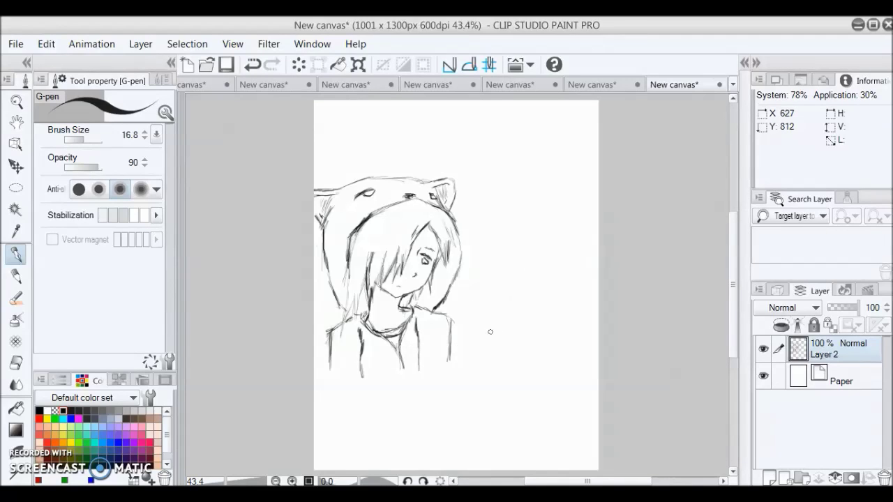
# - Darken the outer line of the right arm and draw its curved inner line down the side of the chest
pyautogui.moveTo(444, 316); pyautogui.dragTo(450, 363)
pyautogui.moveTo(435, 344); pyautogui.dragTo(433, 371)
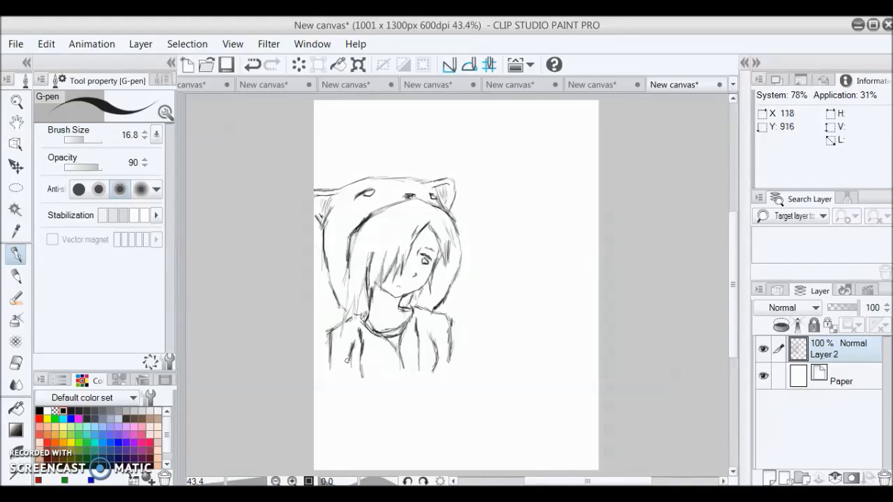
# - Erase the left arm's inner lines and redraw them as a curve, with a second fold line closer to the collar
pyautogui.moveTo(352, 373); pyautogui.dragTo(352, 349)
pyautogui.click(17, 364)
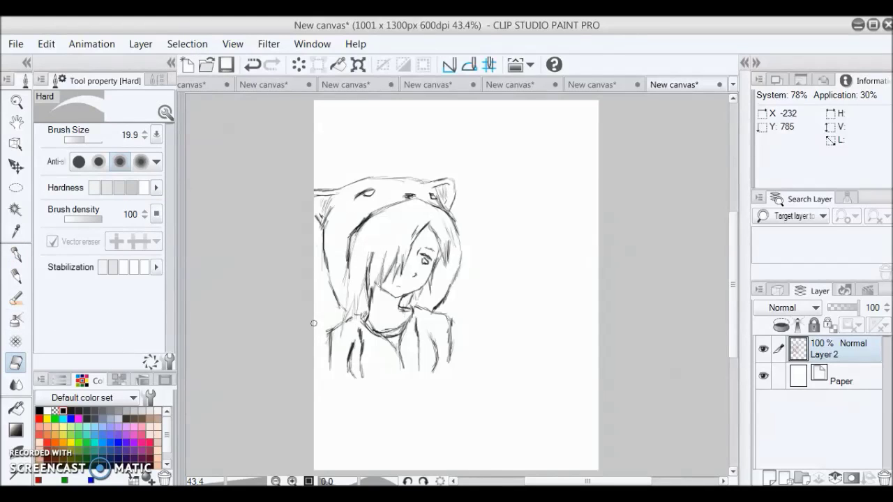
pyautogui.moveTo(351, 347)
pyautogui.mouseDown()
pyautogui.moveTo(353, 382)
pyautogui.moveTo(356, 325)
pyautogui.moveTo(359, 360)
pyautogui.mouseUp()
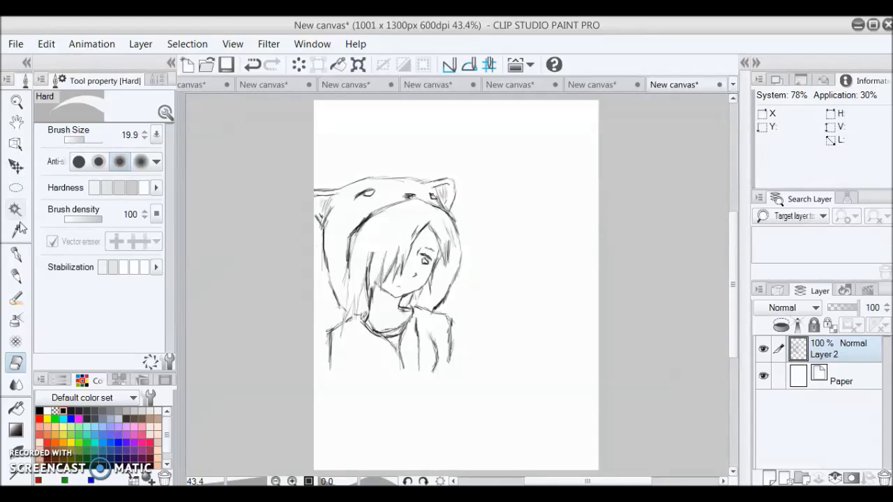
pyautogui.click(18, 254)
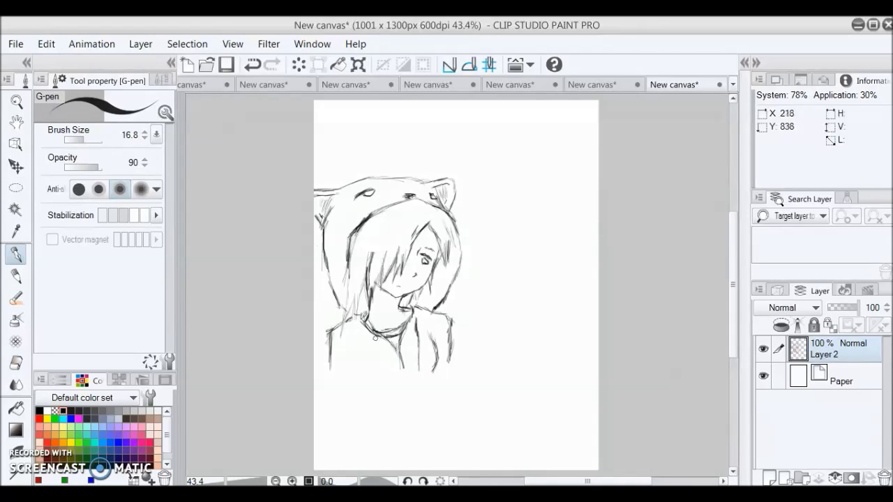
pyautogui.moveTo(366, 336)
pyautogui.mouseDown()
pyautogui.moveTo(374, 368)
pyautogui.moveTo(368, 336)
pyautogui.mouseUp()
pyautogui.moveTo(356, 342); pyautogui.dragTo(357, 372)
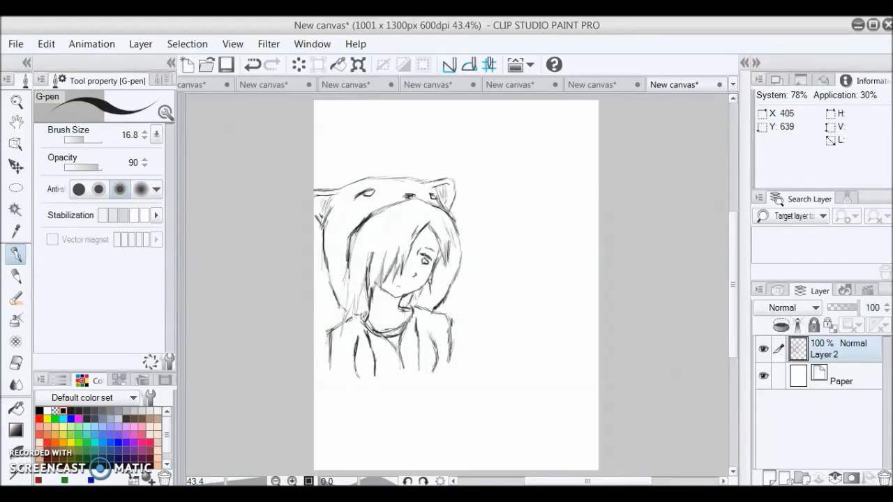
# - Replace the left arm's straight outer line with a darker one slanting inward from the shoulder, erasing the old line
pyautogui.moveTo(330, 349); pyautogui.dragTo(343, 385)
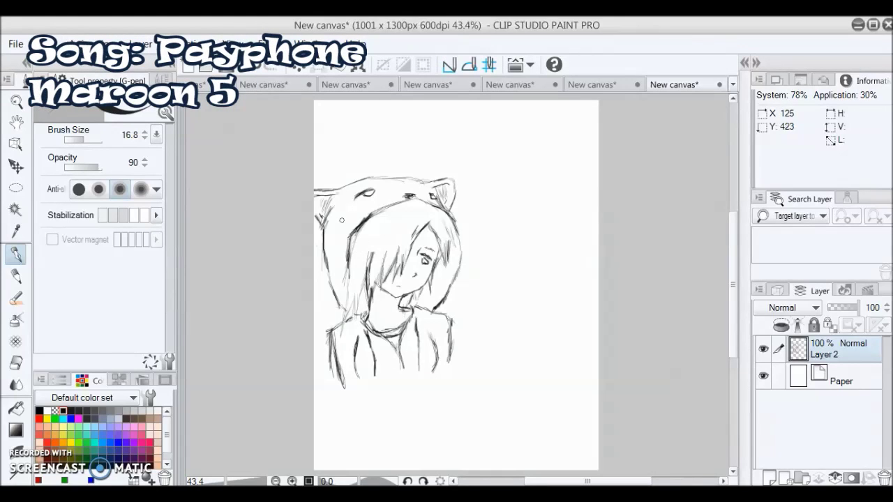
pyautogui.click(16, 363)
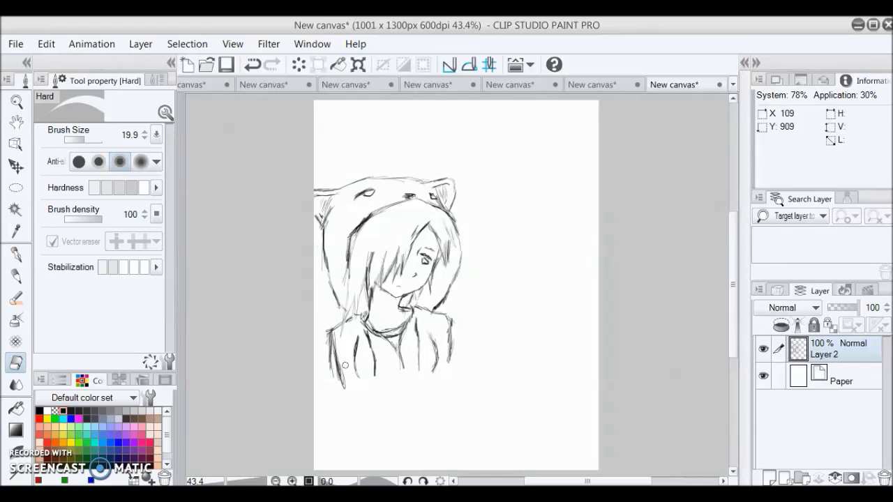
pyautogui.moveTo(330, 366)
pyautogui.mouseDown()
pyautogui.moveTo(335, 380)
pyautogui.moveTo(328, 340)
pyautogui.moveTo(340, 383)
pyautogui.moveTo(332, 333)
pyautogui.mouseUp()
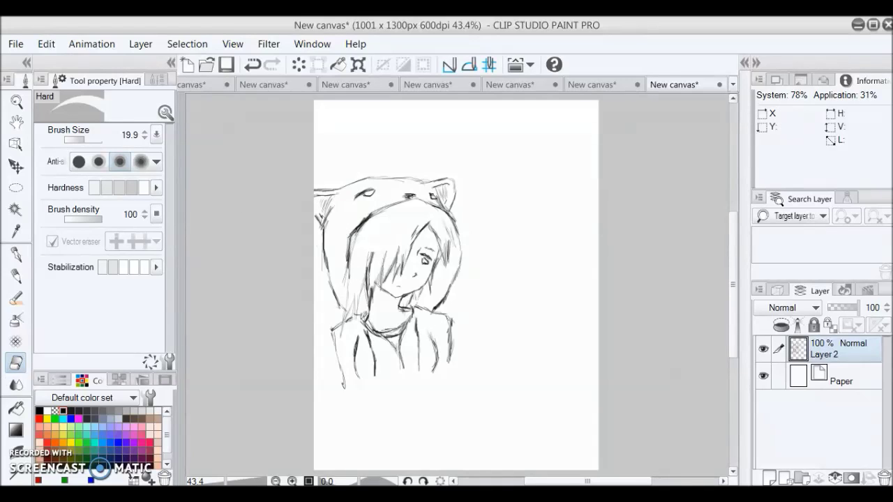
pyautogui.click(16, 255)
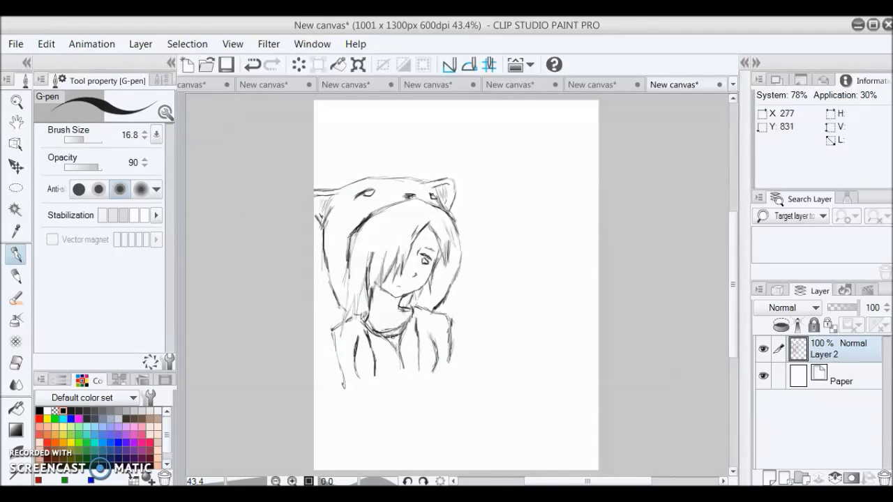
pyautogui.moveTo(343, 380); pyautogui.dragTo(336, 360)
pyautogui.moveTo(329, 328); pyautogui.dragTo(343, 383)
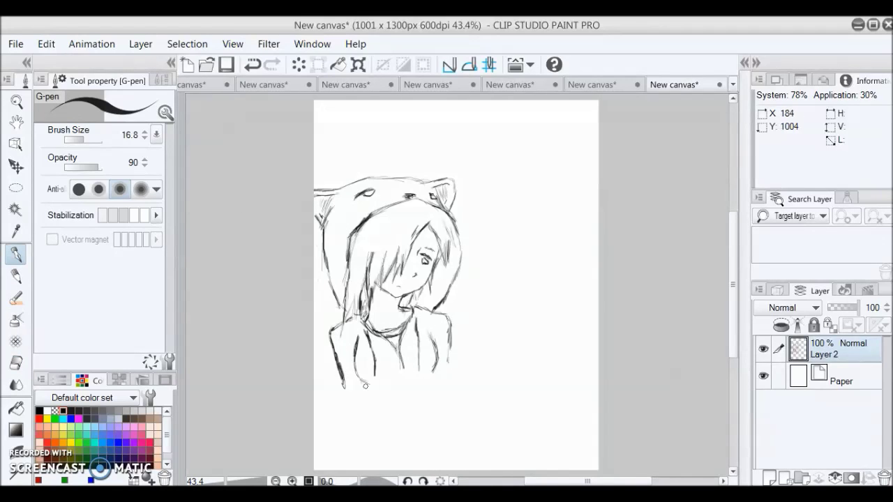
# - Draw both sides of the torso narrowing to the waist, with hip lines flaring out to the canvas's lower edge
pyautogui.moveTo(369, 392); pyautogui.dragTo(379, 423)
pyautogui.moveTo(379, 437)
pyautogui.mouseDown()
pyautogui.moveTo(380, 429)
pyautogui.moveTo(371, 467)
pyautogui.mouseUp()
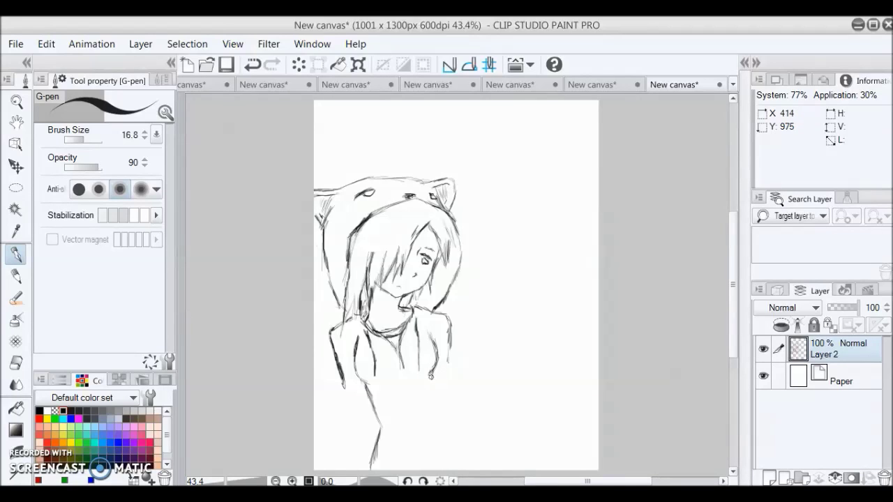
pyautogui.moveTo(430, 388); pyautogui.dragTo(429, 395)
pyautogui.moveTo(431, 396); pyautogui.dragTo(434, 421)
pyautogui.moveTo(432, 414); pyautogui.dragTo(474, 468)
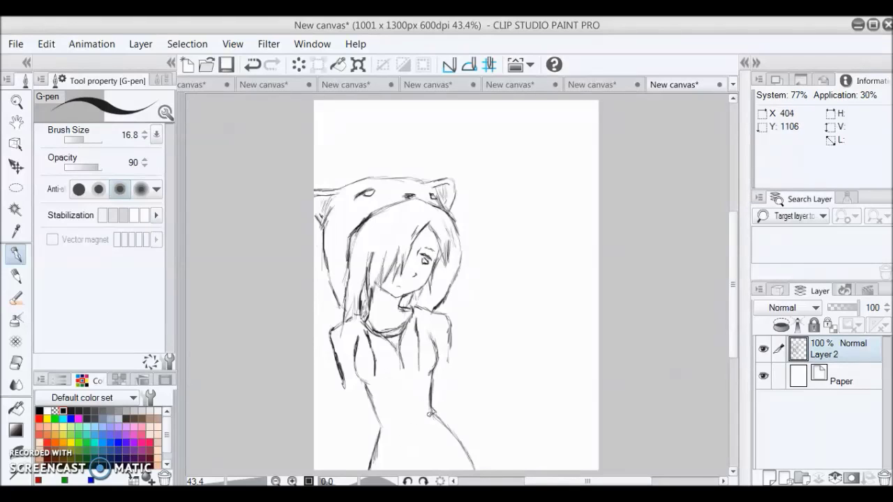
# - Draw the shirt's hem across the waist, erase the overlapping side lines there, and undo the last stroke
pyautogui.moveTo(431, 414); pyautogui.dragTo(413, 420)
pyautogui.moveTo(406, 420)
pyautogui.mouseDown()
pyautogui.moveTo(368, 417)
pyautogui.moveTo(366, 385)
pyautogui.moveTo(369, 405)
pyautogui.mouseUp()
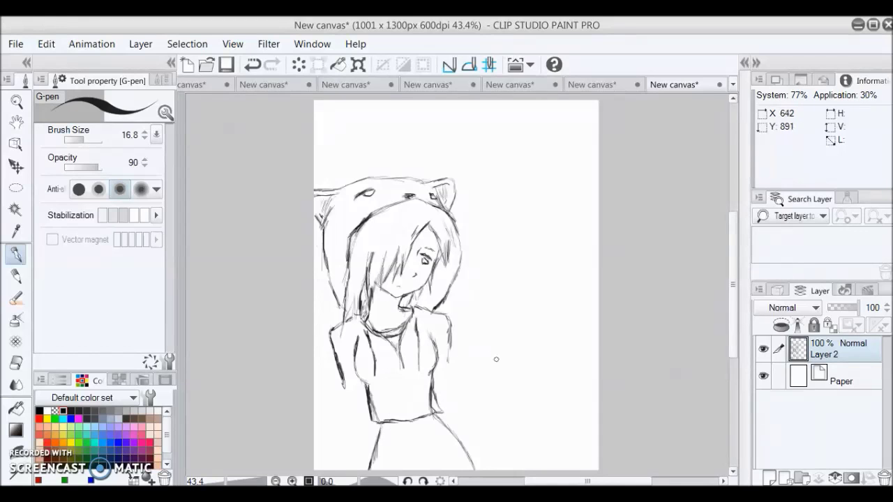
pyautogui.click(16, 363)
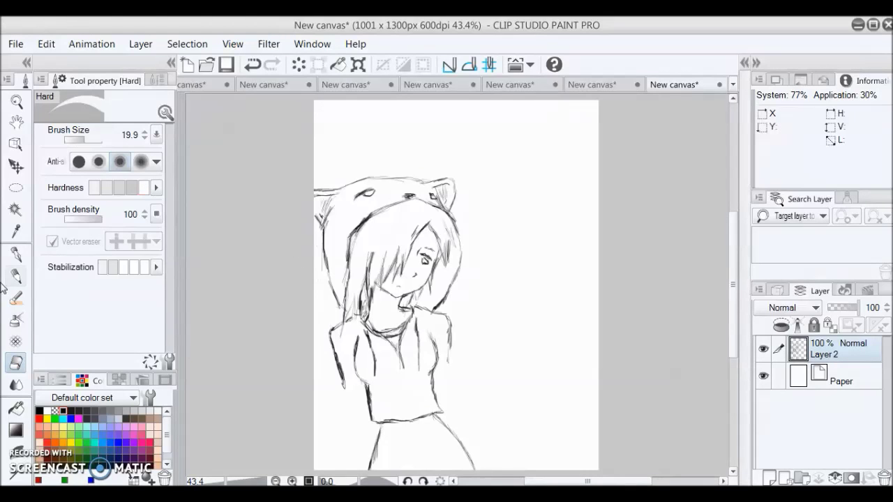
pyautogui.click(15, 256)
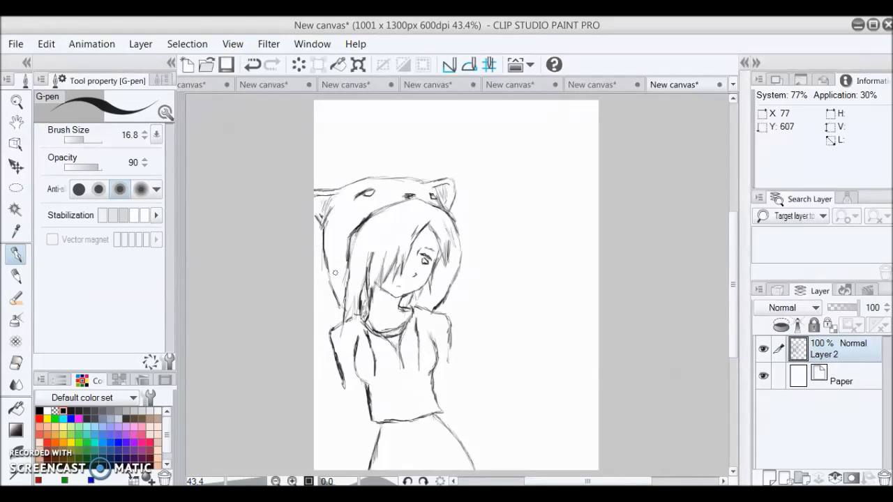
pyautogui.hotkey('ctrl', 'z')
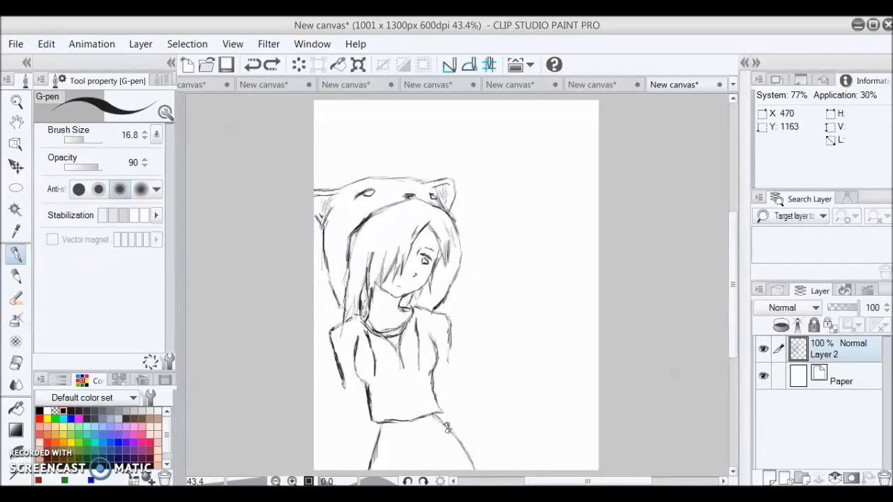
# - Draw a slanted belt across the hips with a pointed end at the right hip, erasing the hip lines that cross it
pyautogui.moveTo(448, 432)
pyautogui.mouseDown()
pyautogui.moveTo(419, 453)
pyautogui.moveTo(362, 471)
pyautogui.mouseUp()
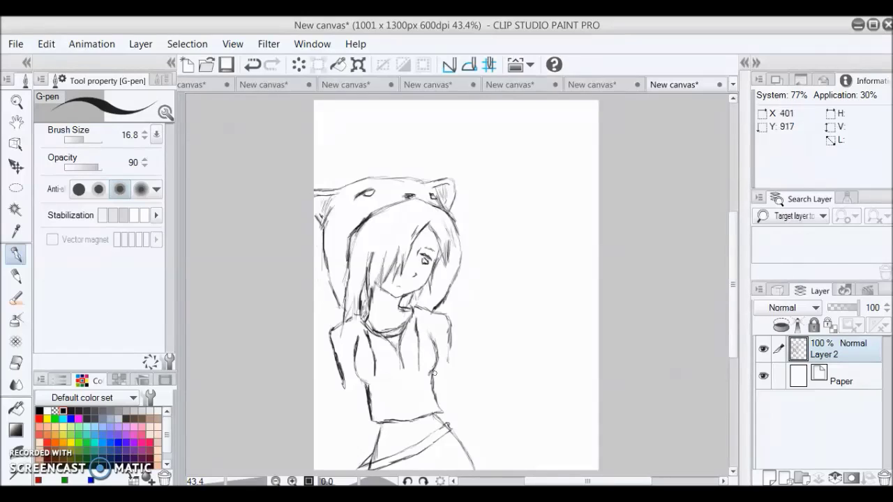
pyautogui.click(15, 362)
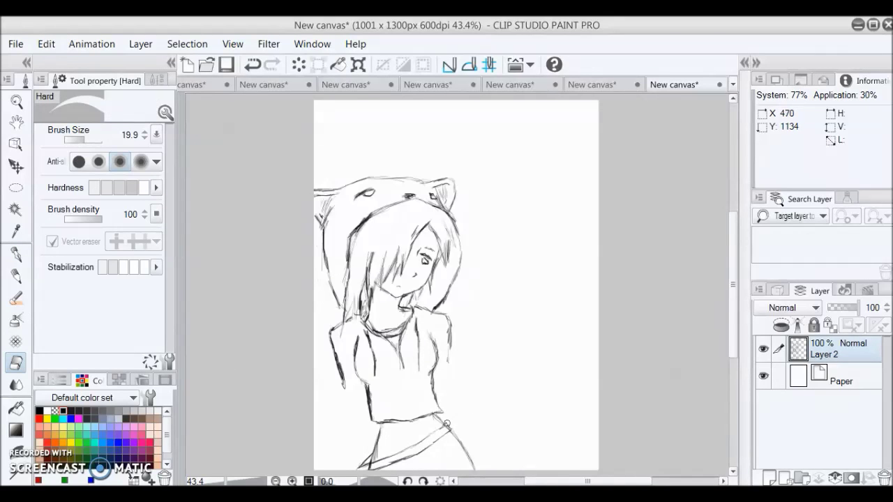
pyautogui.click(15, 255)
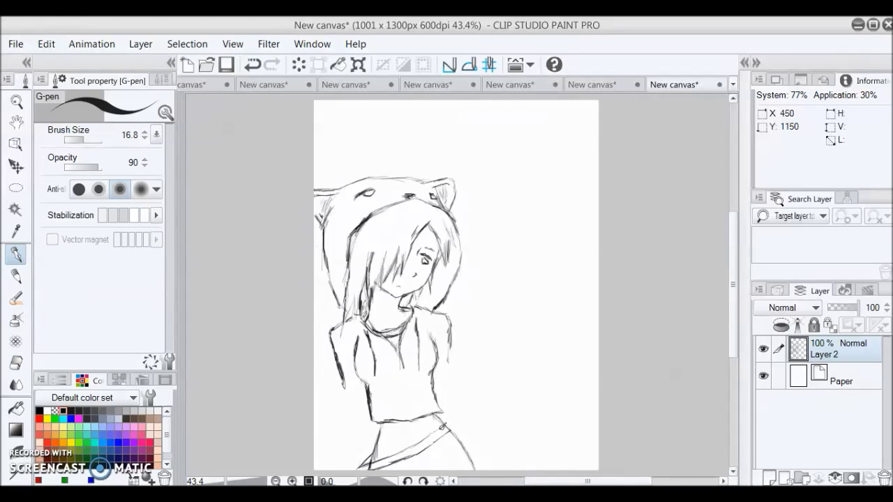
pyautogui.moveTo(443, 425); pyautogui.dragTo(453, 425)
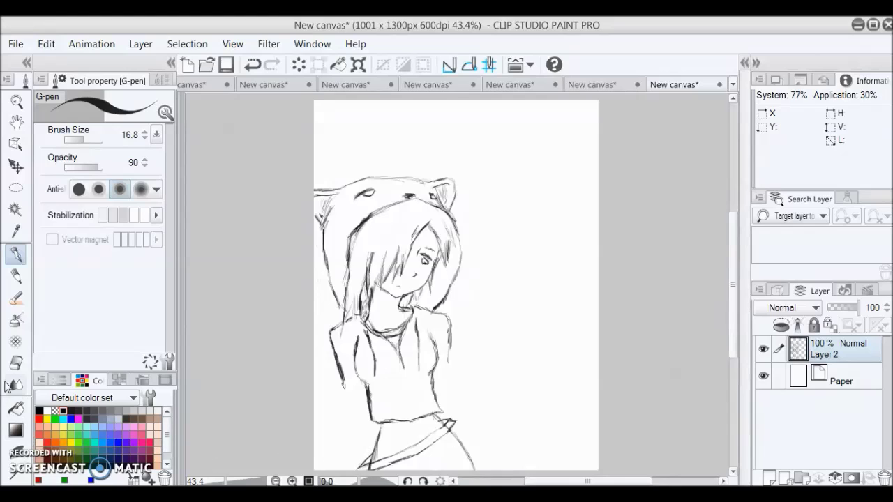
pyautogui.click(16, 363)
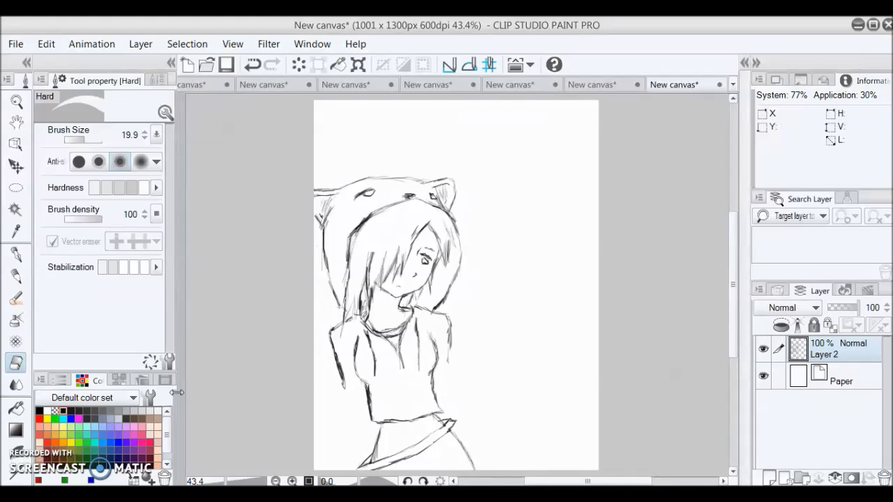
pyautogui.click(15, 254)
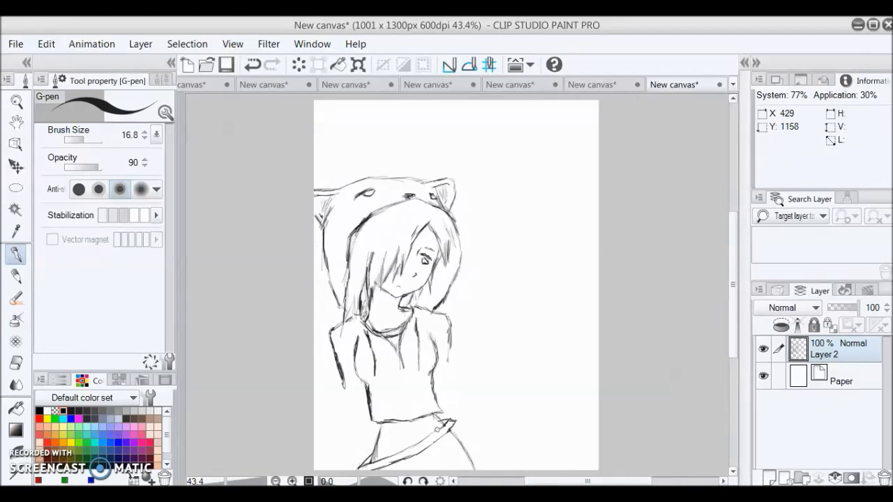
pyautogui.moveTo(440, 429); pyautogui.dragTo(428, 436)
pyautogui.moveTo(377, 437); pyautogui.dragTo(375, 438)
pyautogui.moveTo(379, 446)
pyautogui.mouseDown()
pyautogui.moveTo(388, 442)
pyautogui.moveTo(411, 436)
pyautogui.moveTo(387, 445)
pyautogui.moveTo(431, 430)
pyautogui.mouseUp()
pyautogui.click(252, 65)
pyautogui.click(252, 65)
pyautogui.click(252, 65)
pyautogui.click(252, 65)
pyautogui.click(250, 66)
# - Draw the skirt's waistband below the hem, darken its outer edges, and add pleat lines below the belt
pyautogui.moveTo(377, 431); pyautogui.dragTo(417, 429)
pyautogui.moveTo(374, 429); pyautogui.dragTo(404, 433)
pyautogui.moveTo(378, 431); pyautogui.dragTo(371, 462)
pyautogui.moveTo(453, 431); pyautogui.dragTo(476, 470)
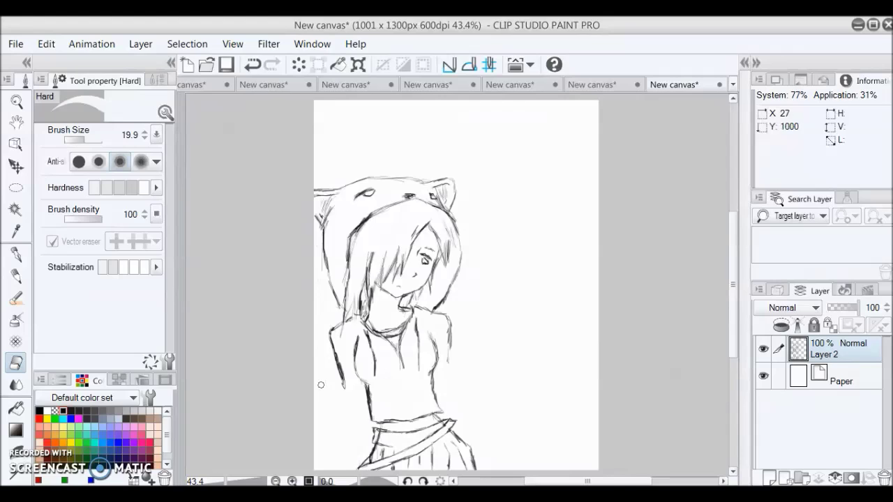
# - Add small studs along the belt and extend both arms down to the waist with the G-pen
pyautogui.click(15, 255)
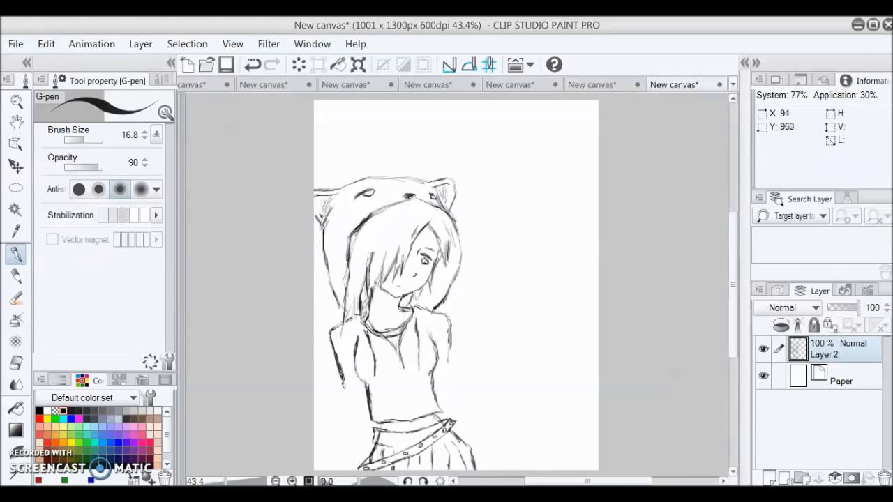
pyautogui.moveTo(345, 384); pyautogui.dragTo(356, 408)
pyautogui.moveTo(448, 365); pyautogui.dragTo(444, 396)
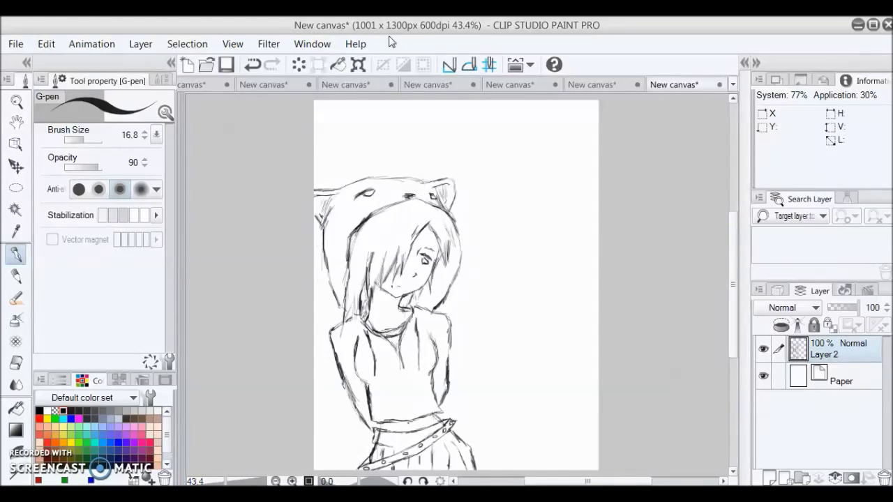
# - Add fine hair strands along the crown and left side of the hair, undoing stray strokes
pyautogui.click(253, 64)
pyautogui.moveTo(363, 247); pyautogui.dragTo(379, 222)
pyautogui.moveTo(356, 264); pyautogui.dragTo(361, 247)
pyautogui.click(253, 65)
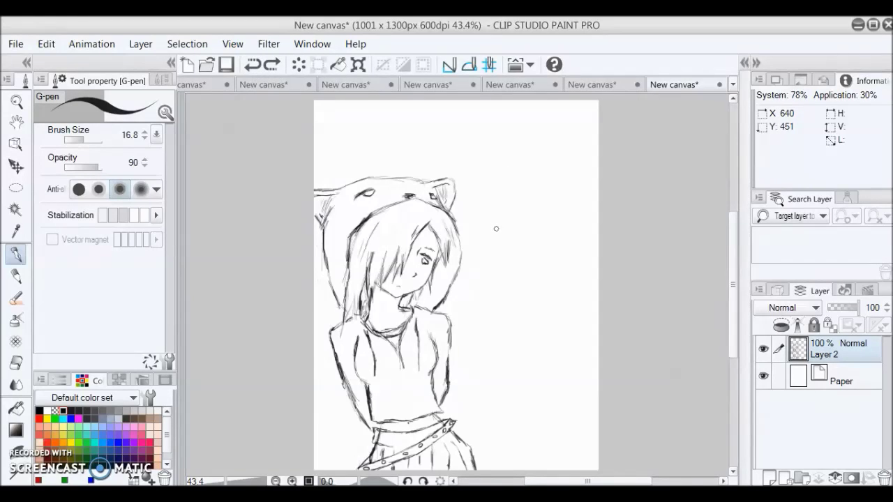
# - Draw two slanted, jagged shard shapes in the empty background above and to the right of the hood
pyautogui.moveTo(480, 162); pyautogui.dragTo(513, 139)
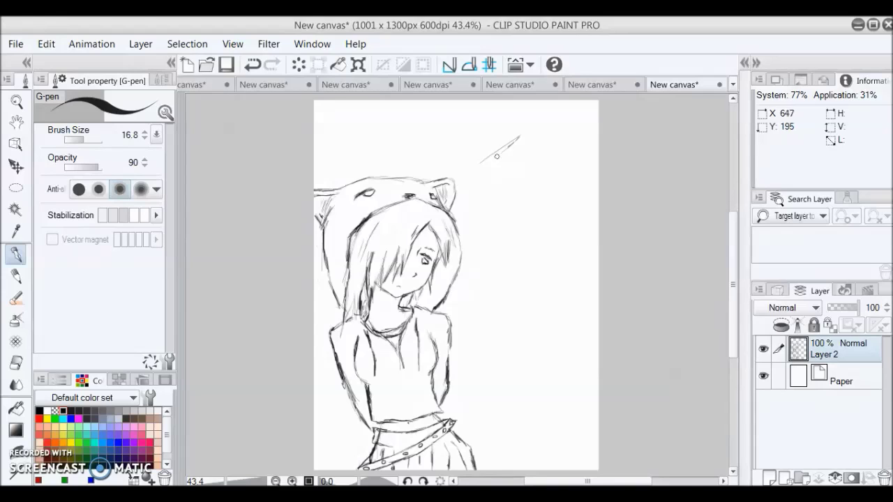
pyautogui.moveTo(486, 165); pyautogui.dragTo(476, 166)
pyautogui.moveTo(511, 168); pyautogui.dragTo(502, 180)
pyautogui.moveTo(523, 165)
pyautogui.mouseDown()
pyautogui.moveTo(536, 132)
pyautogui.moveTo(533, 147)
pyautogui.mouseUp()
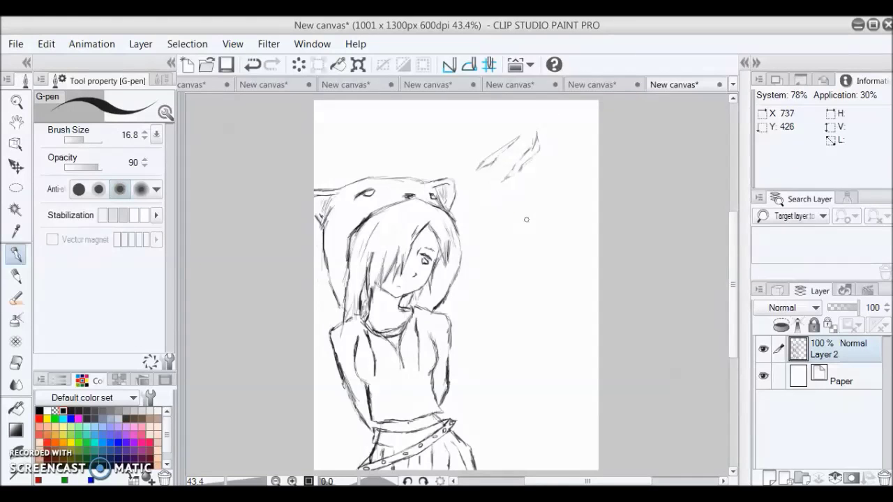
# - Add background streaks right of the hood, beside the right arm and above the head, and select the Paper layer
pyautogui.moveTo(545, 196)
pyautogui.mouseDown()
pyautogui.moveTo(521, 220)
pyautogui.moveTo(556, 194)
pyautogui.moveTo(529, 221)
pyautogui.moveTo(549, 208)
pyautogui.mouseUp()
pyautogui.moveTo(475, 353); pyautogui.dragTo(473, 343)
pyautogui.moveTo(477, 337); pyautogui.dragTo(478, 356)
pyautogui.moveTo(351, 144)
pyautogui.mouseDown()
pyautogui.moveTo(404, 101)
pyautogui.moveTo(350, 155)
pyautogui.moveTo(357, 134)
pyautogui.moveTo(345, 160)
pyautogui.moveTo(356, 144)
pyautogui.mouseUp()
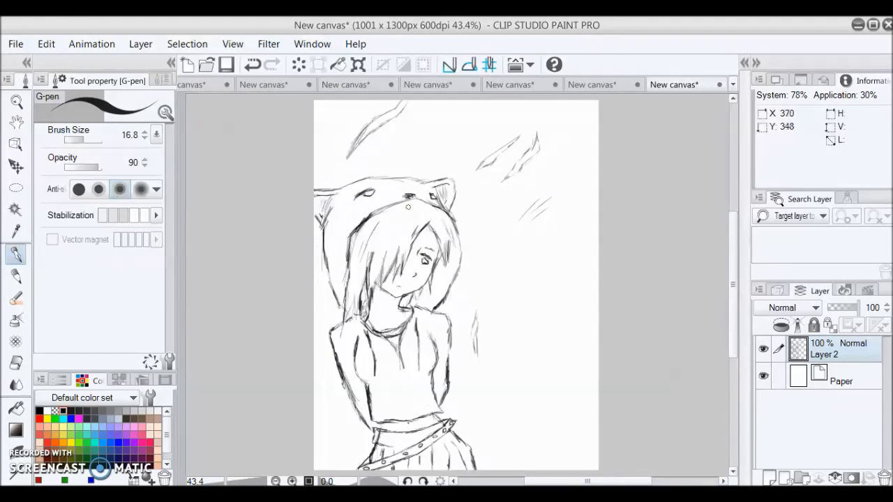
pyautogui.click(800, 384)
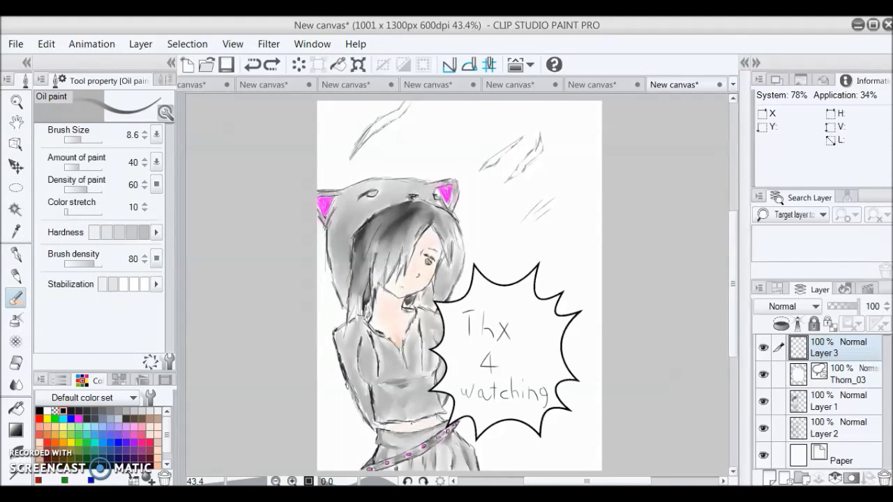